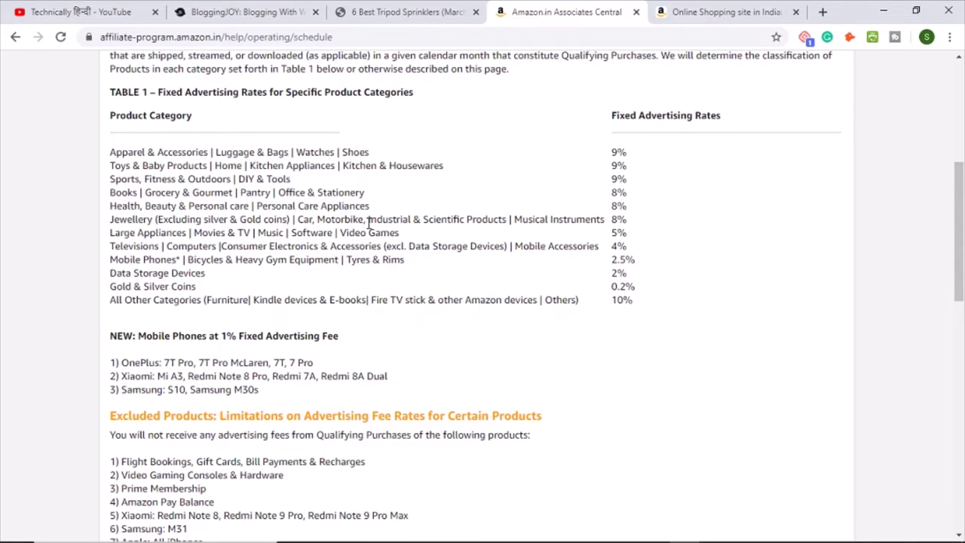
Step: Scroll back to the top of the Advertising Fee Schedule and select the browser's search bar
scroll(370, 222, up, 4)
click(356, 36)
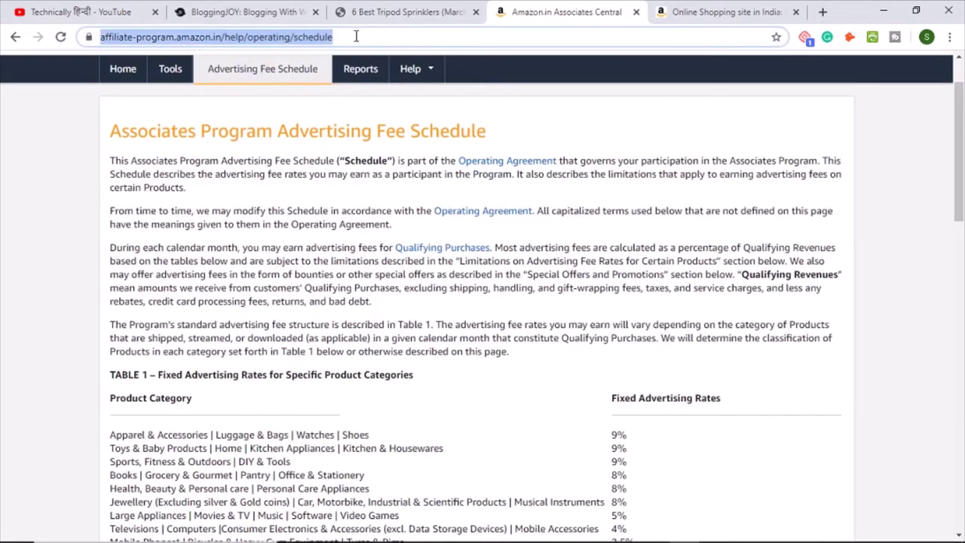
Step: Search Google for 'join amazon affiliate program' and open the Amazon.in Associates result
text(s)
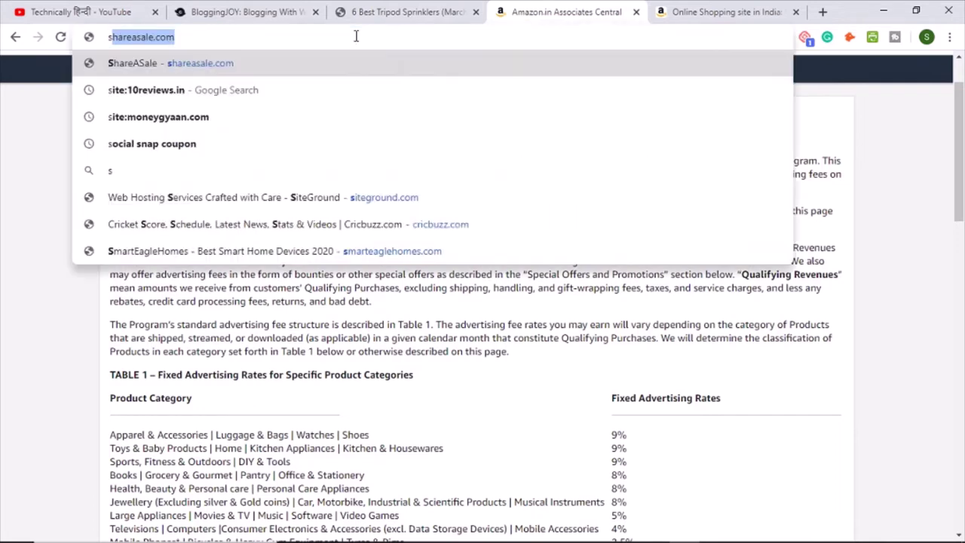
text(ign up amazon aff)
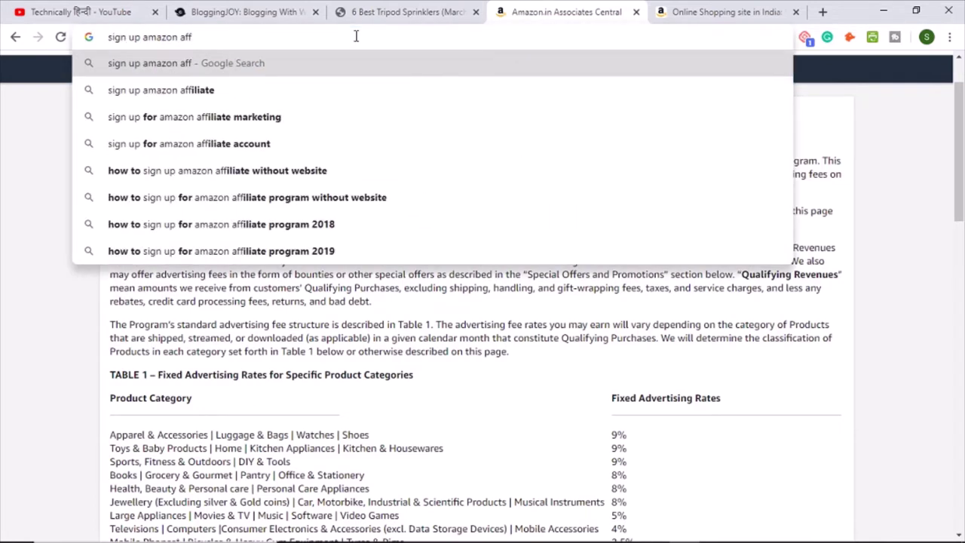
text(iliate pro)
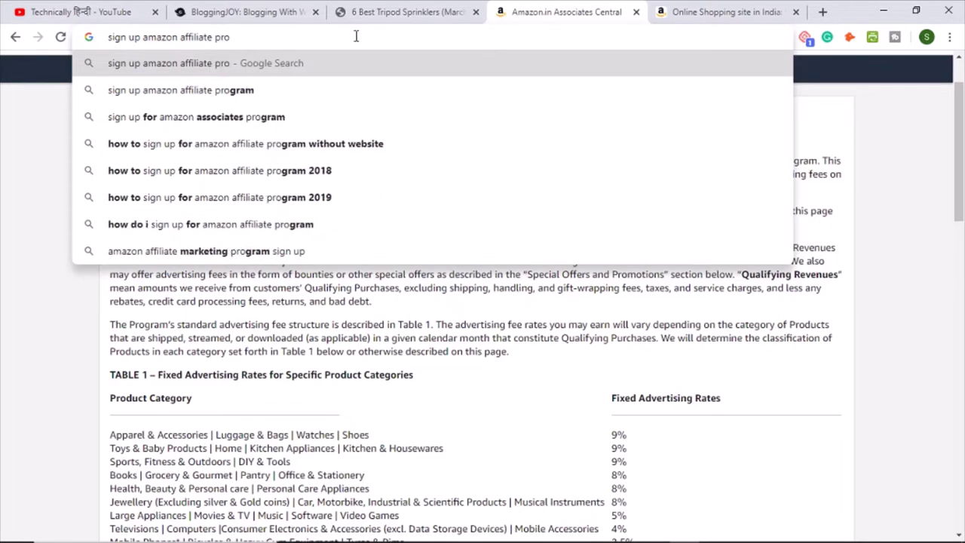
key(Down)
key(Return)
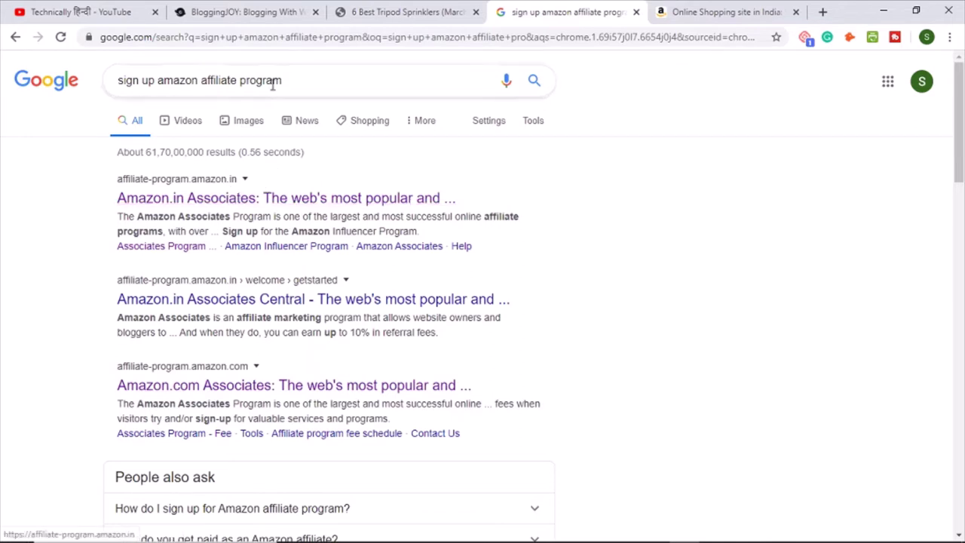
drag(159, 80, 119, 83)
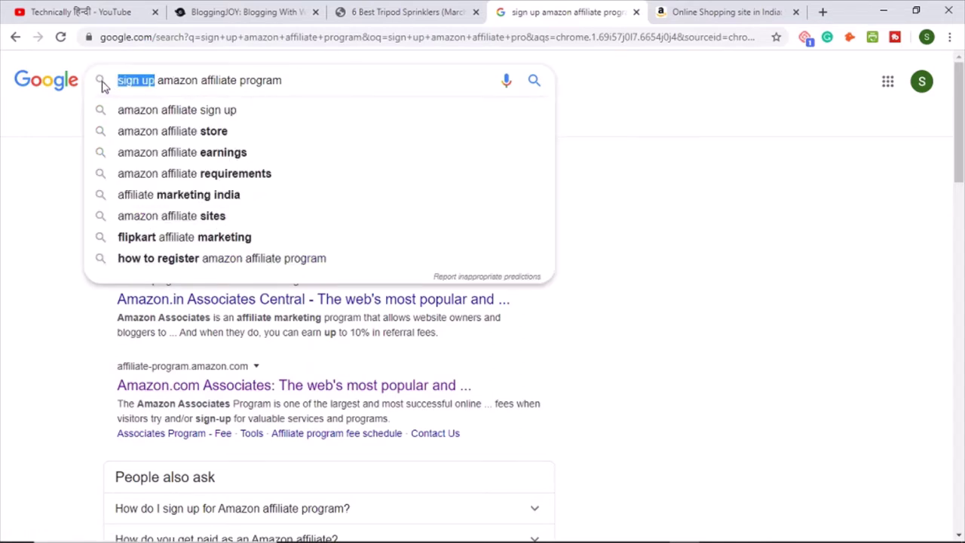
key(BackSpace)
text(join)
key(Return)
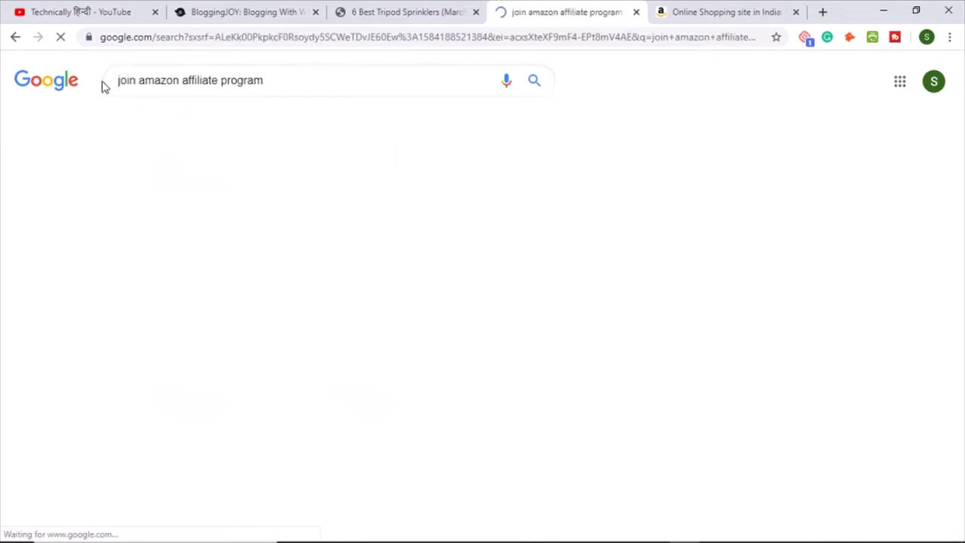
click(242, 202)
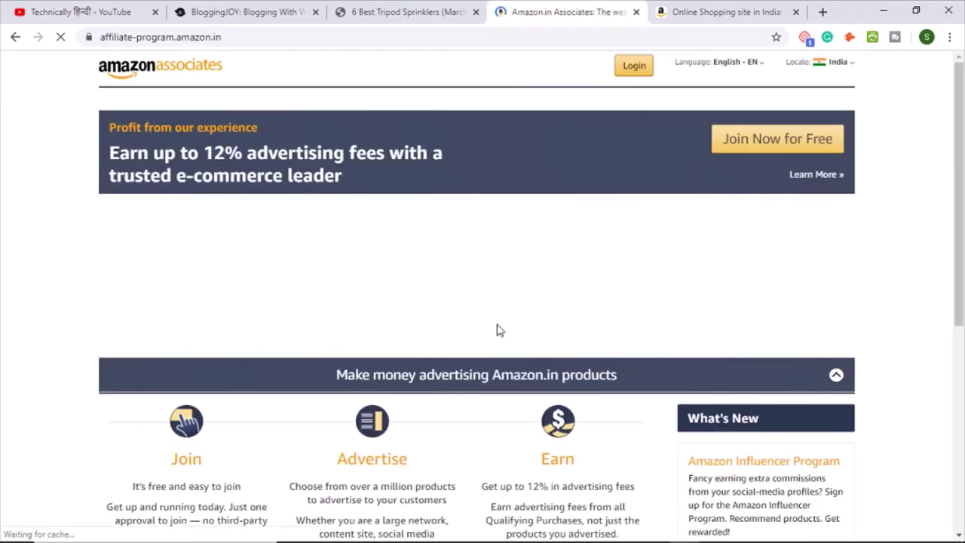
Step: Join for free and register a new Amazon account with the user's name, e-mail and password
click(775, 150)
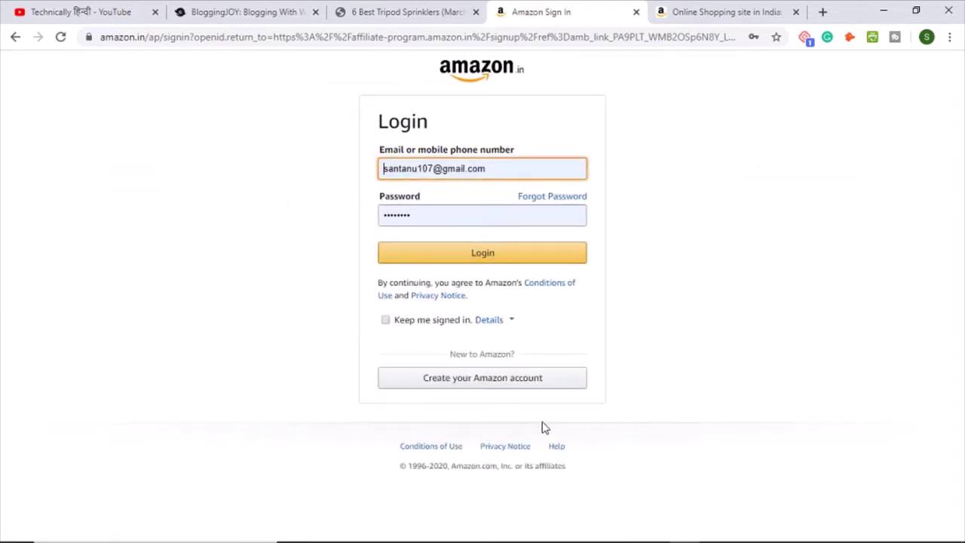
click(483, 390)
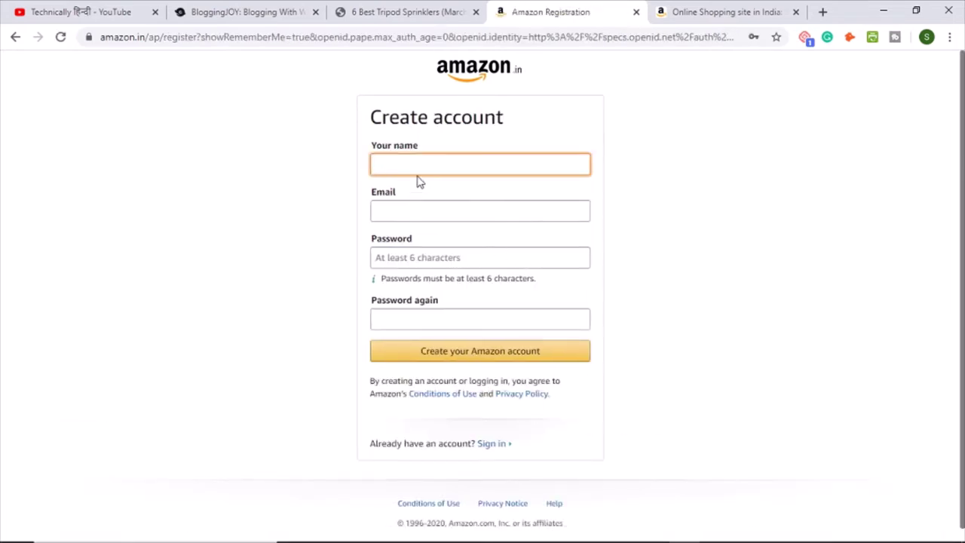
text(Santanu)
click(387, 212)
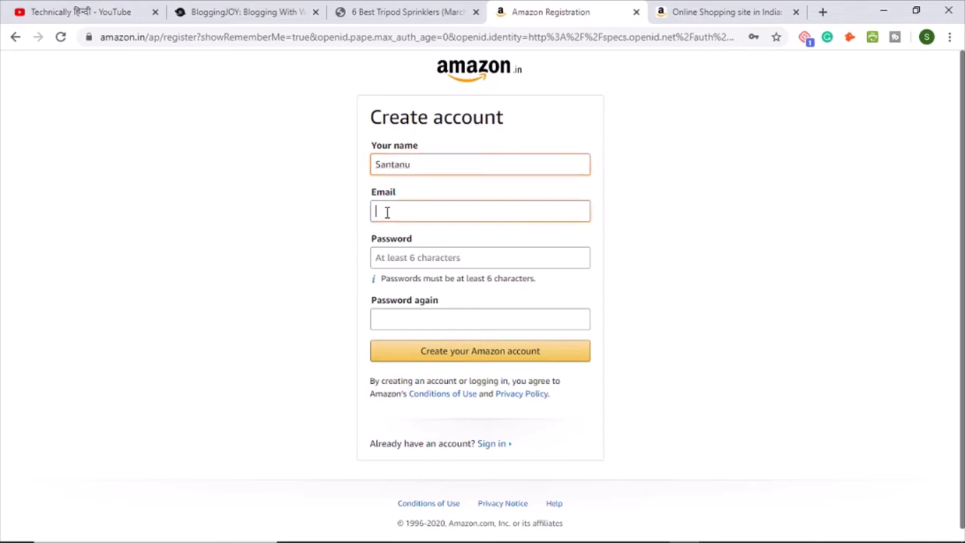
click(430, 242)
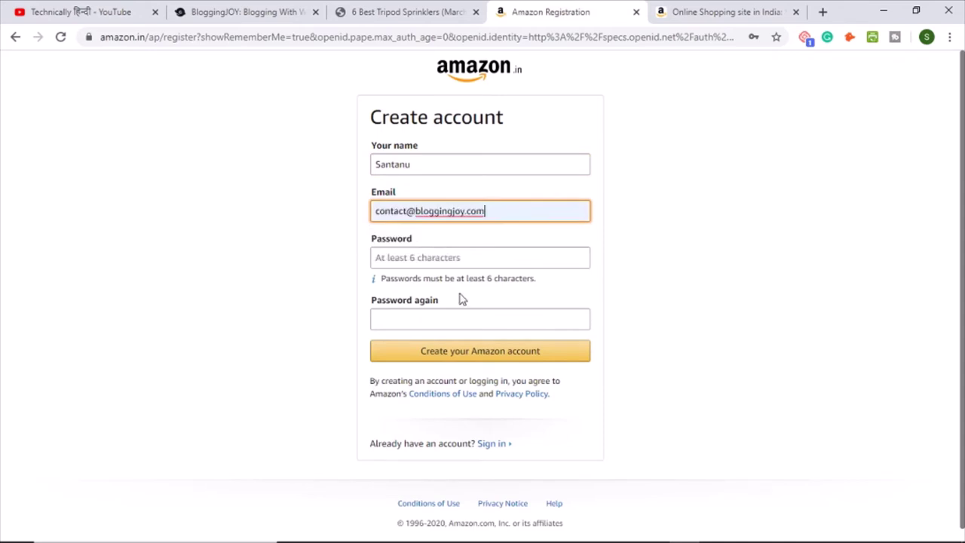
click(394, 258)
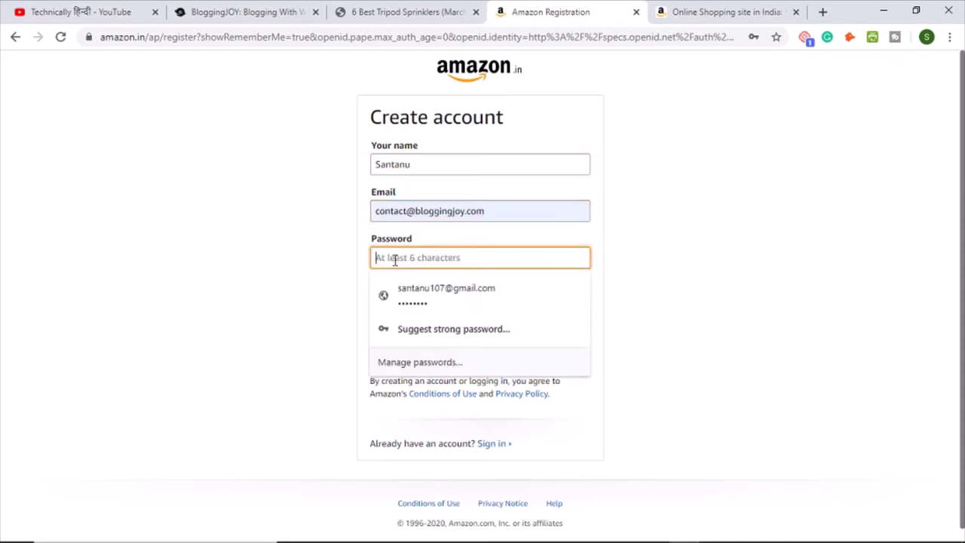
text(•••)
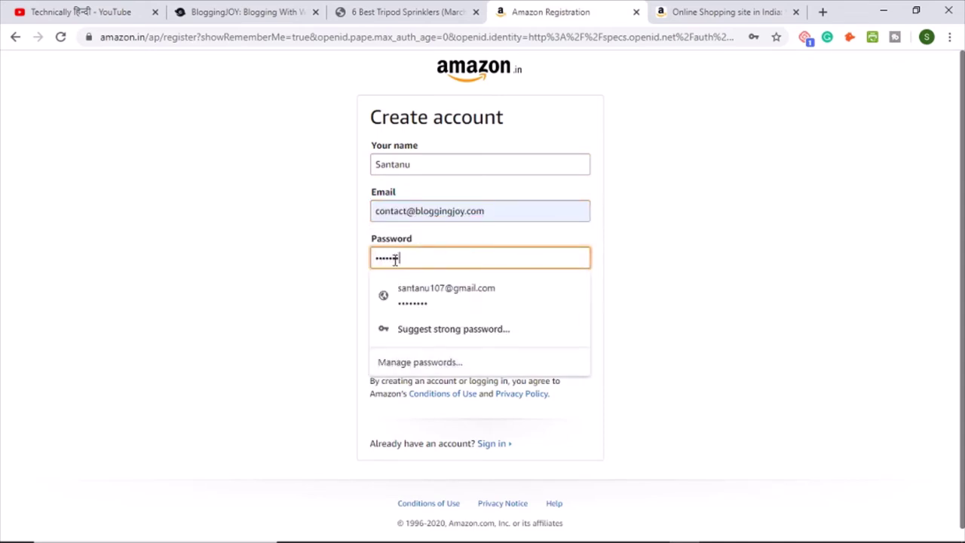
key(Tab)
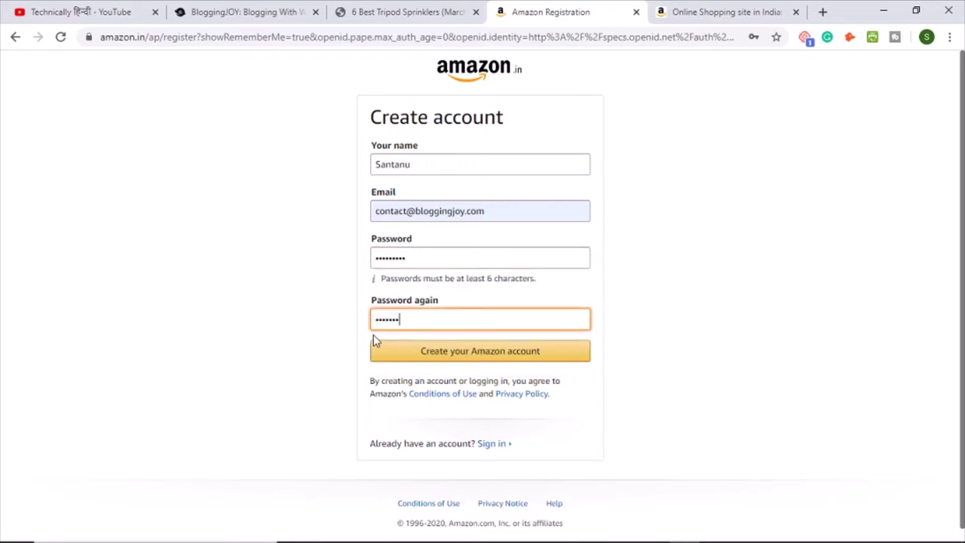
click(506, 354)
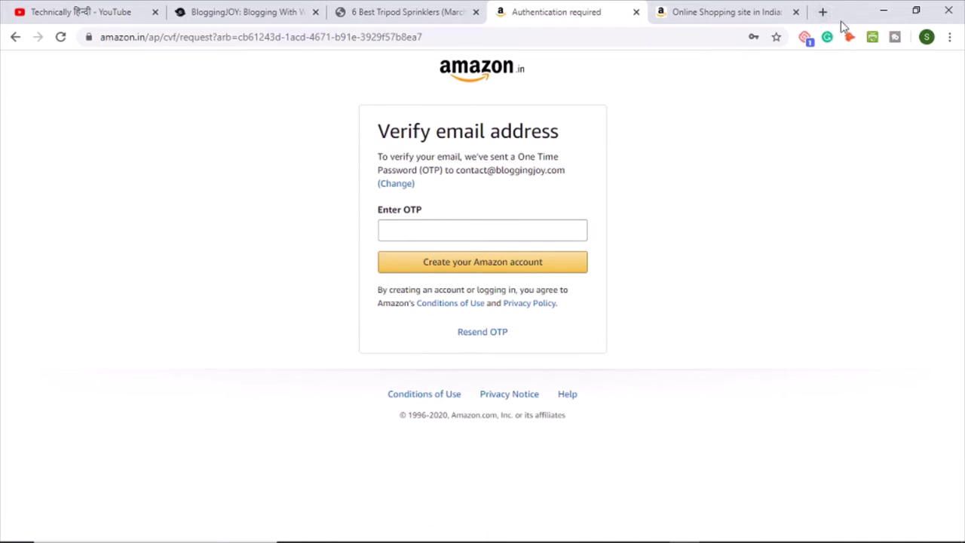
click(822, 12)
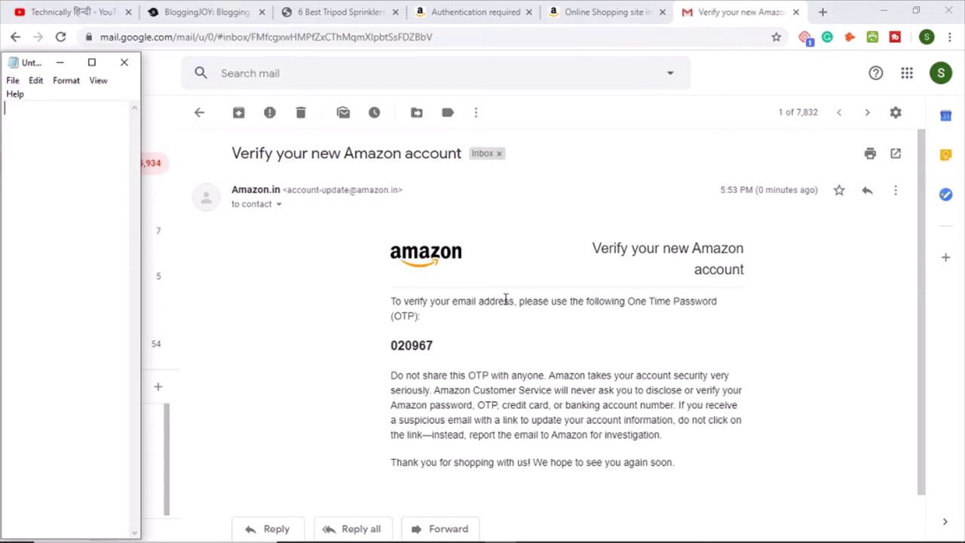
click(475, 11)
key(ctrl+v)
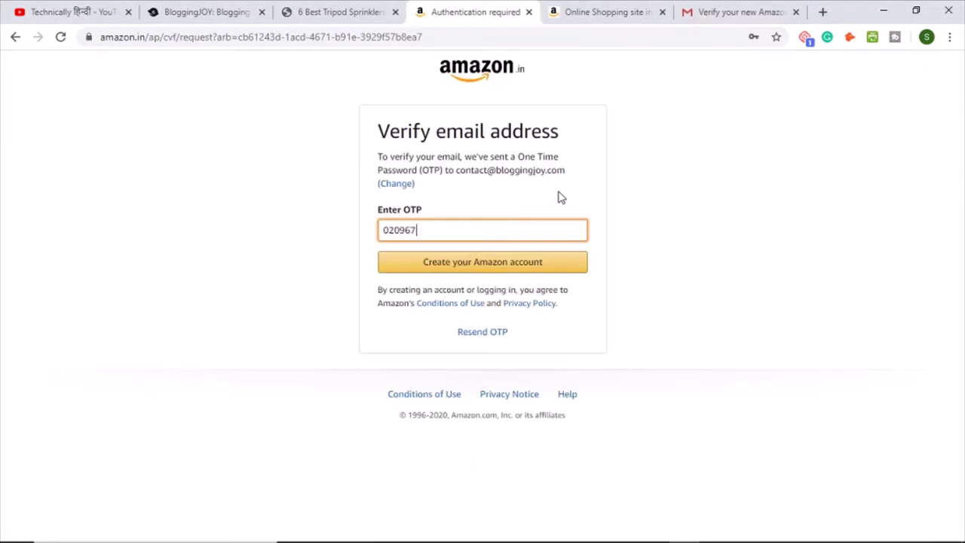
click(489, 273)
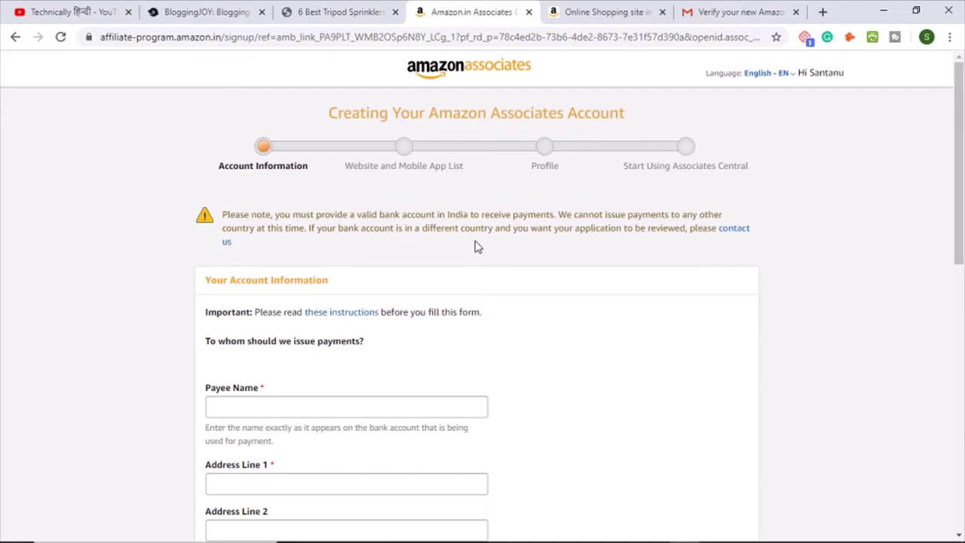
Step: Enter the payee's name and the first address line
scroll(520, 257, down, 1)
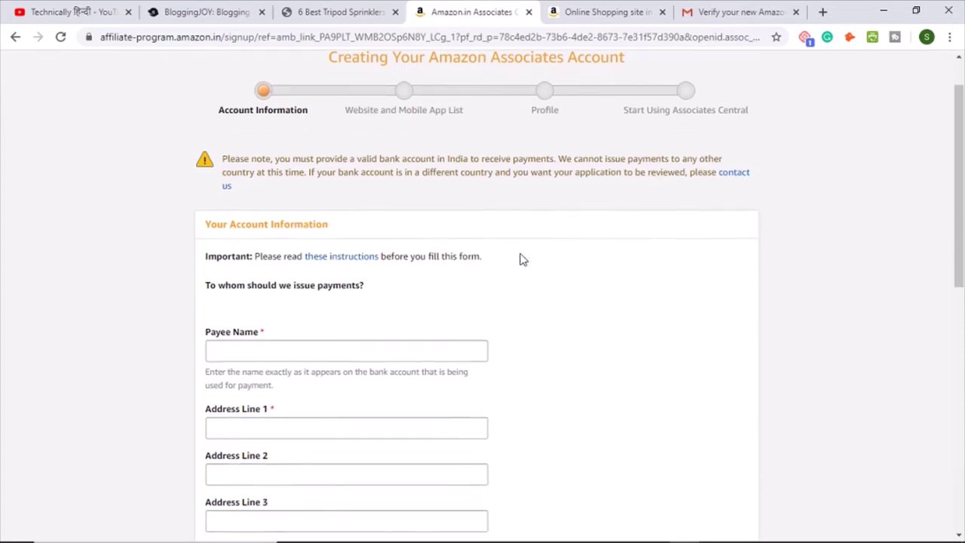
scroll(520, 258, up, 1)
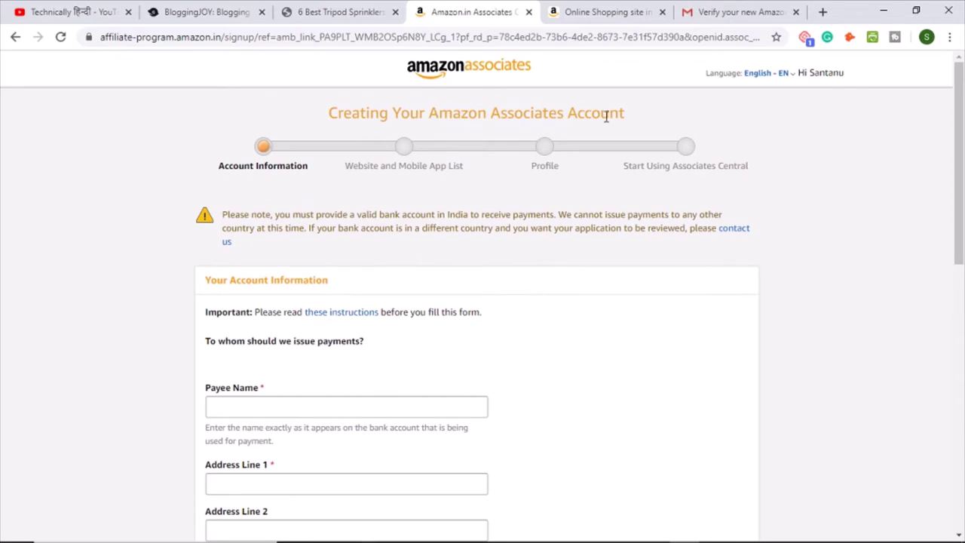
scroll(591, 267, down, 1)
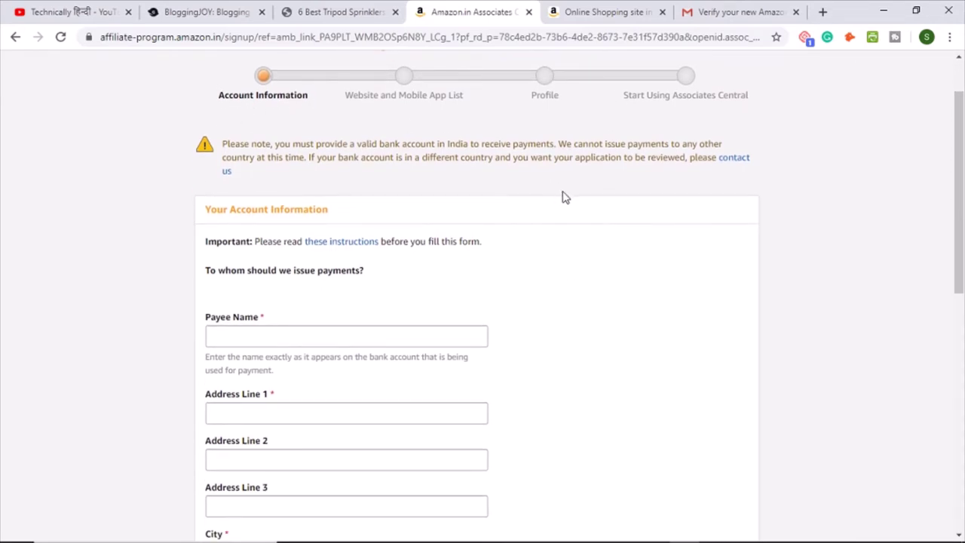
scroll(564, 197, down, 1)
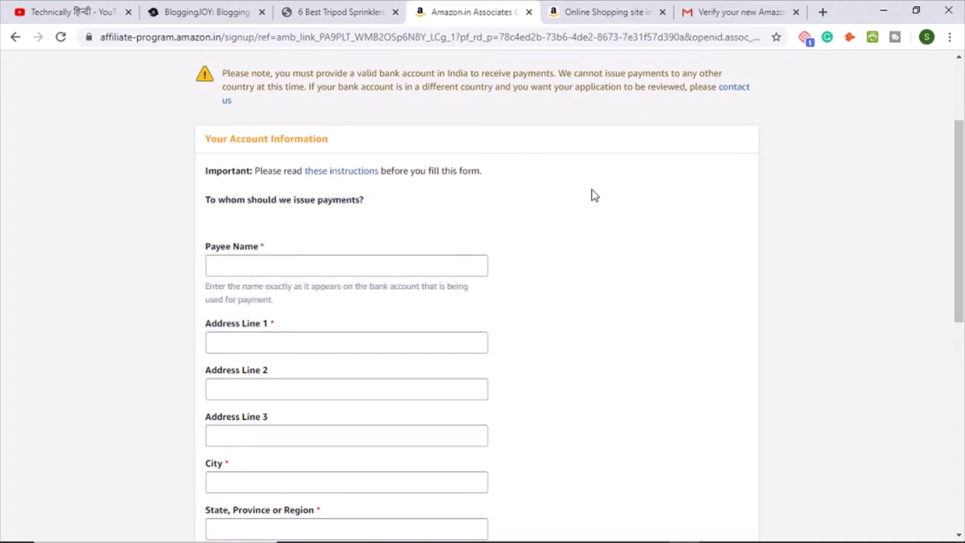
scroll(595, 199, down, 1)
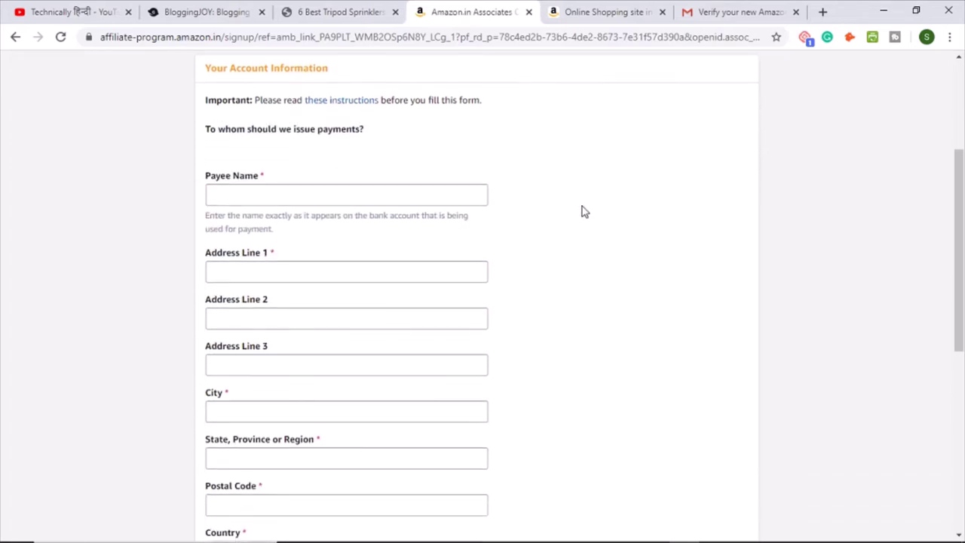
click(463, 193)
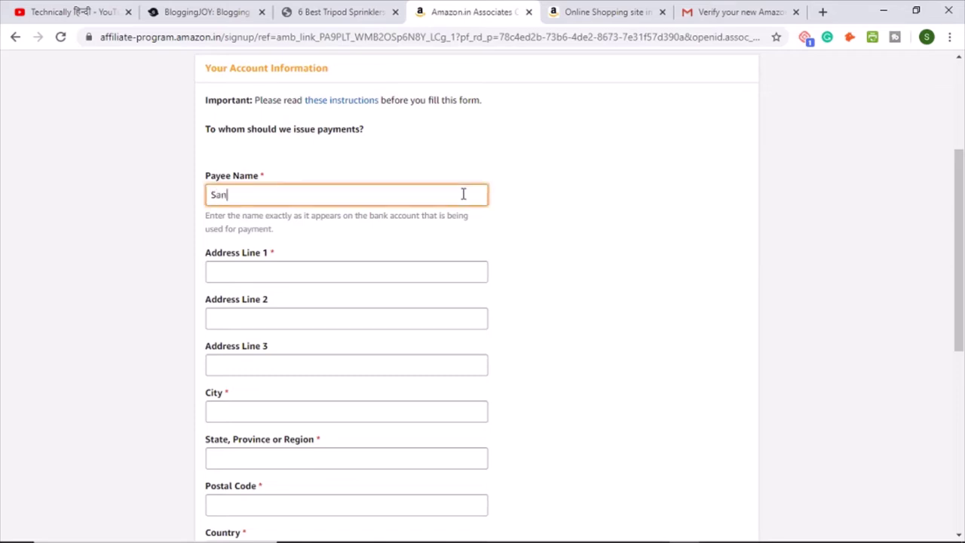
scroll(431, 211, down, 1)
click(279, 194)
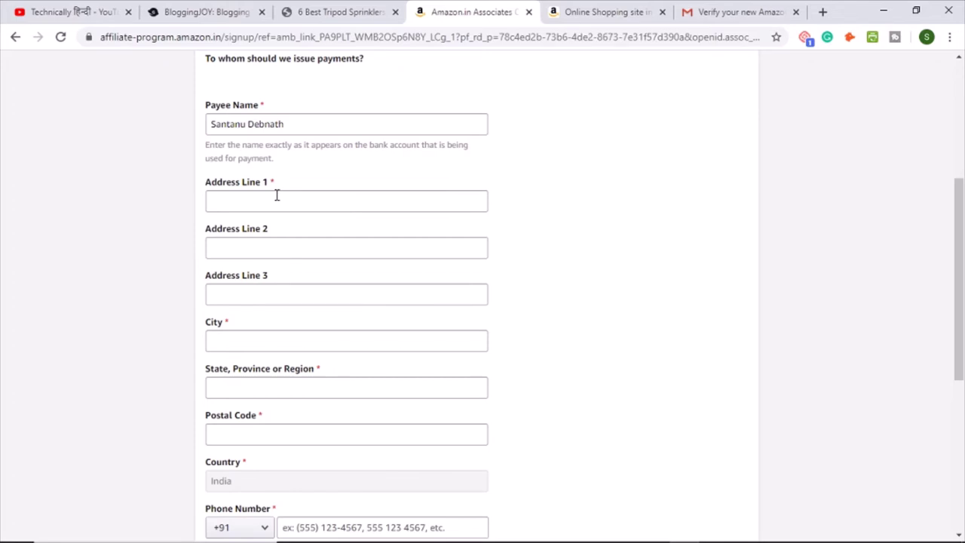
click(274, 198)
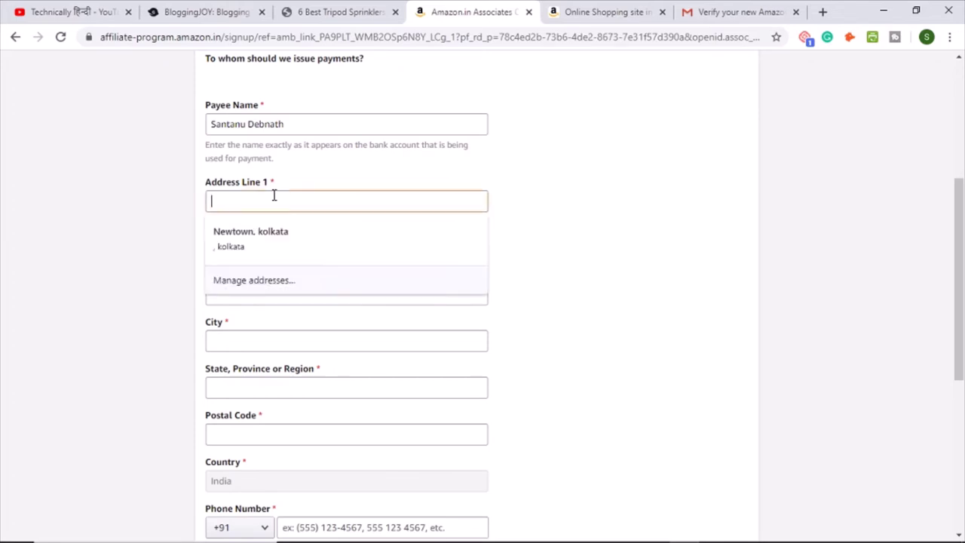
text(abc lane)
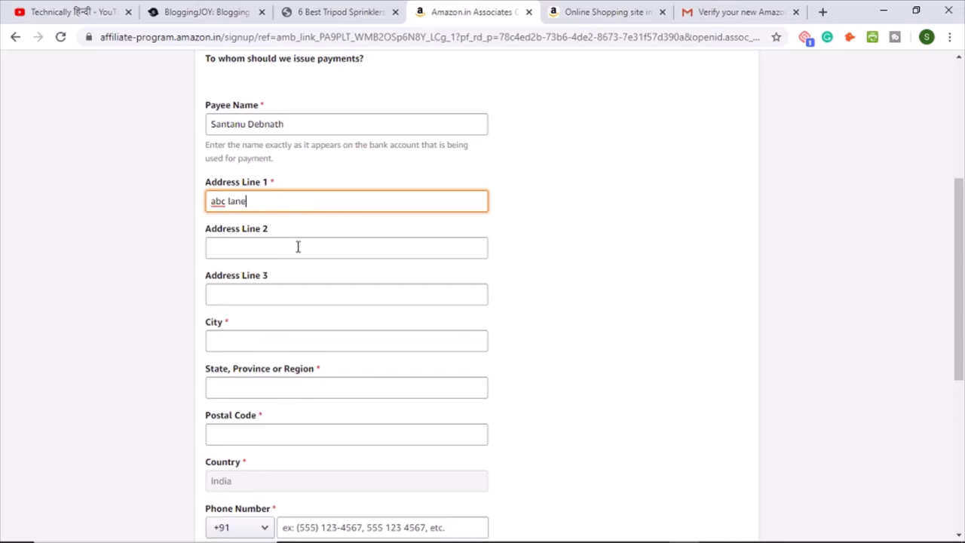
click(117, 332)
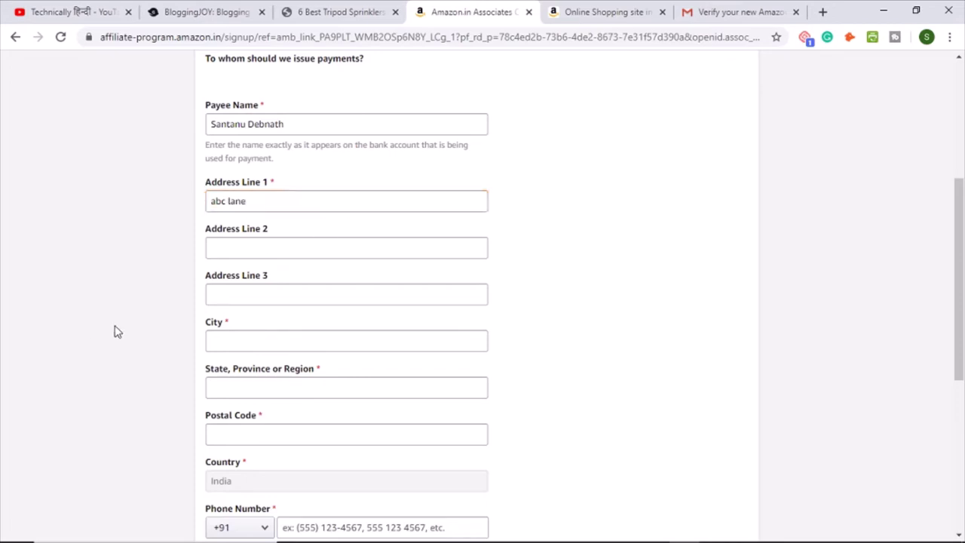
Step: Fill in the payee's city, state and postal code
click(228, 340)
text(hyd)
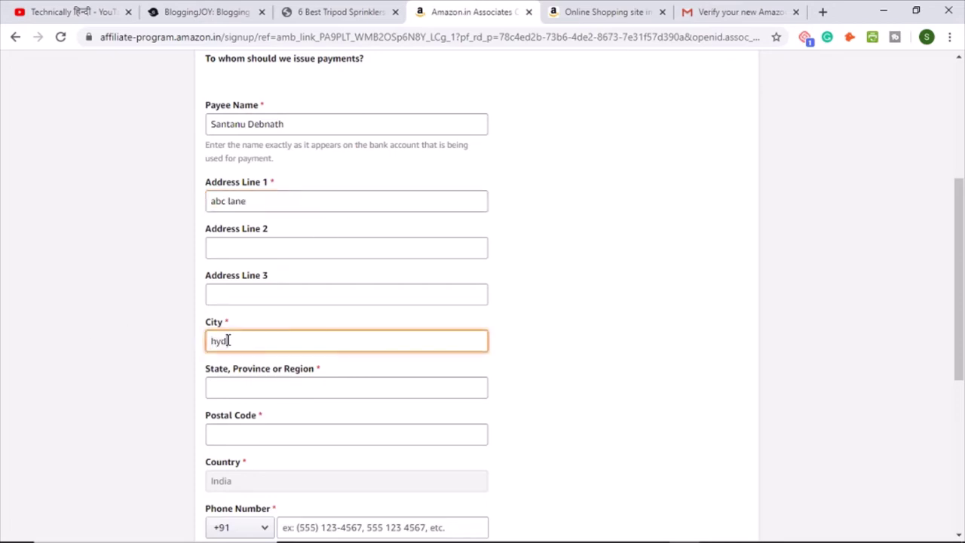
text(erabad)
scroll(118, 394, down, 2)
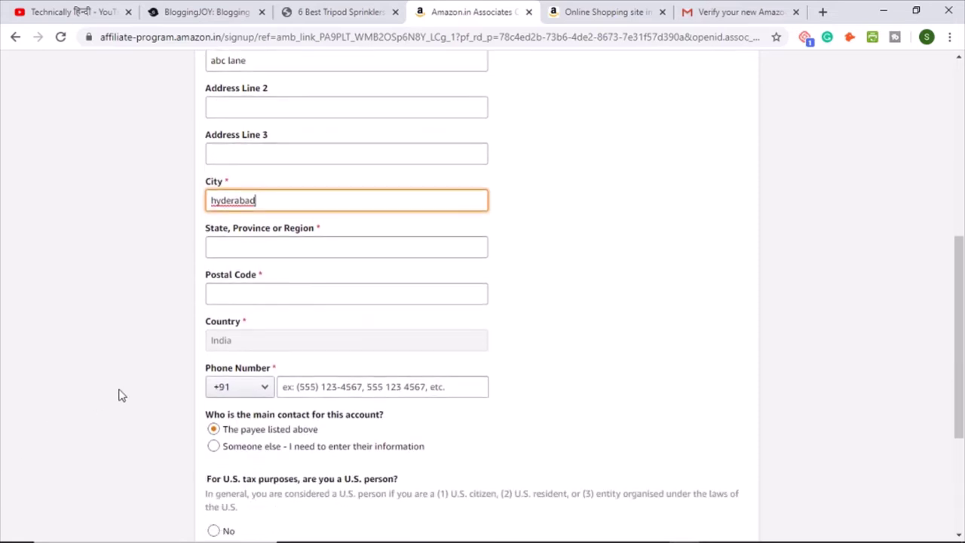
click(232, 242)
text(Te)
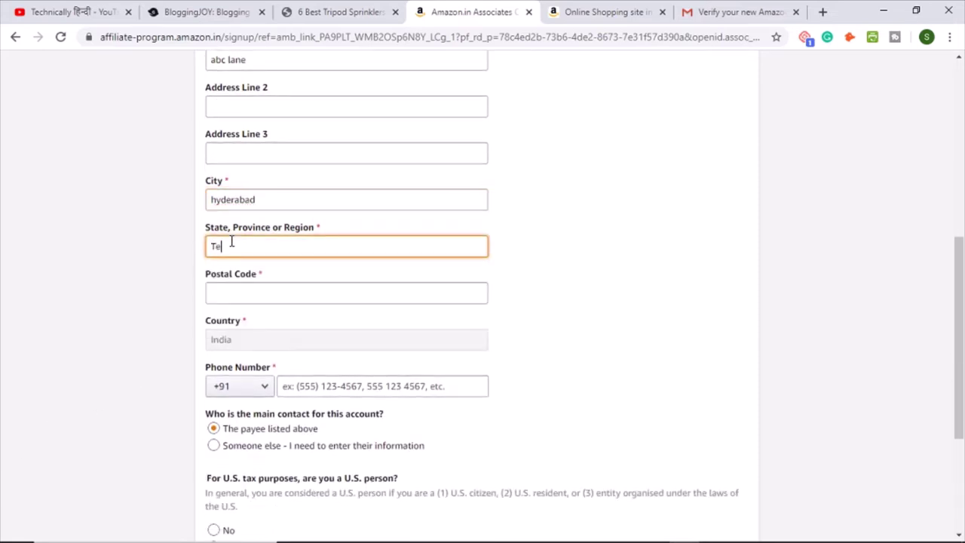
text(langana)
click(225, 296)
text(500)
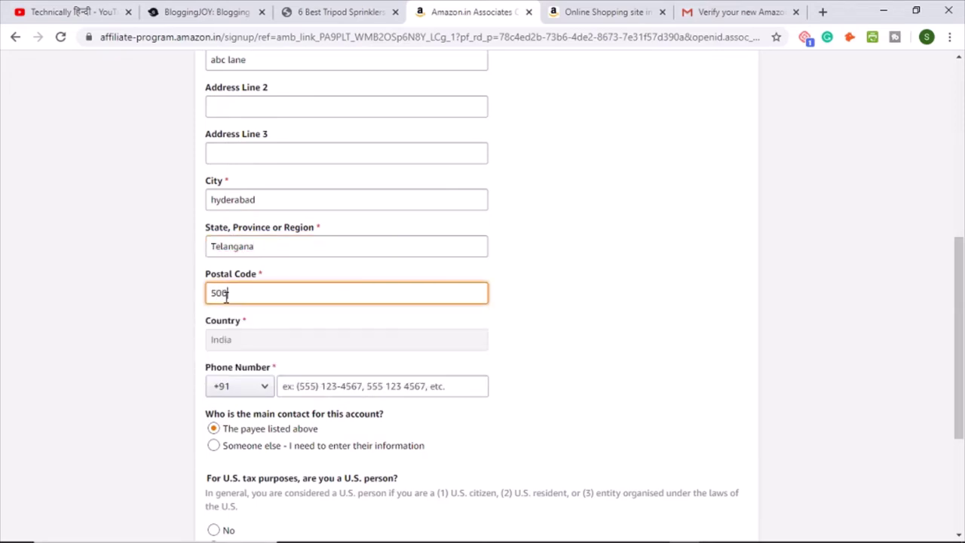
text(081)
scroll(135, 352, down, 2)
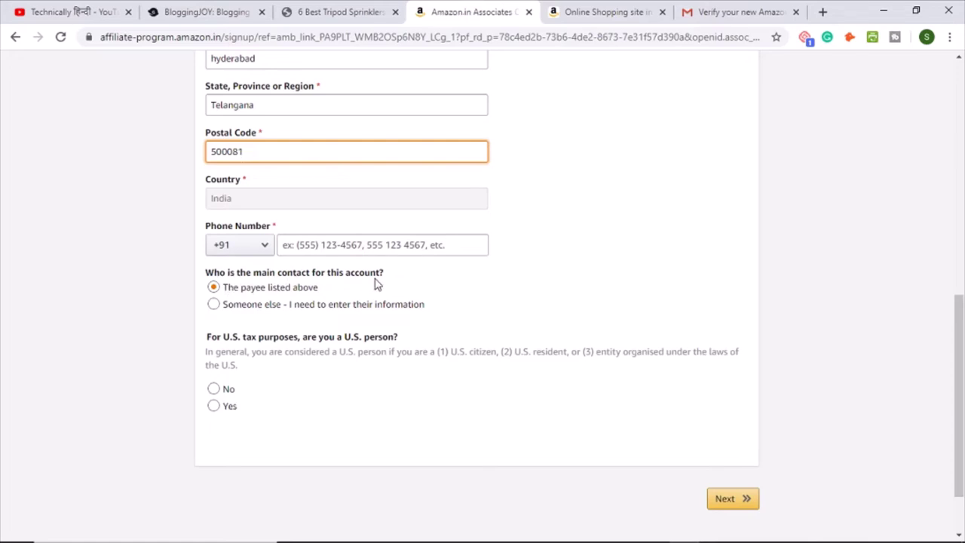
Step: Keep the payee as main contact and answer No to the U.S. person question
click(215, 305)
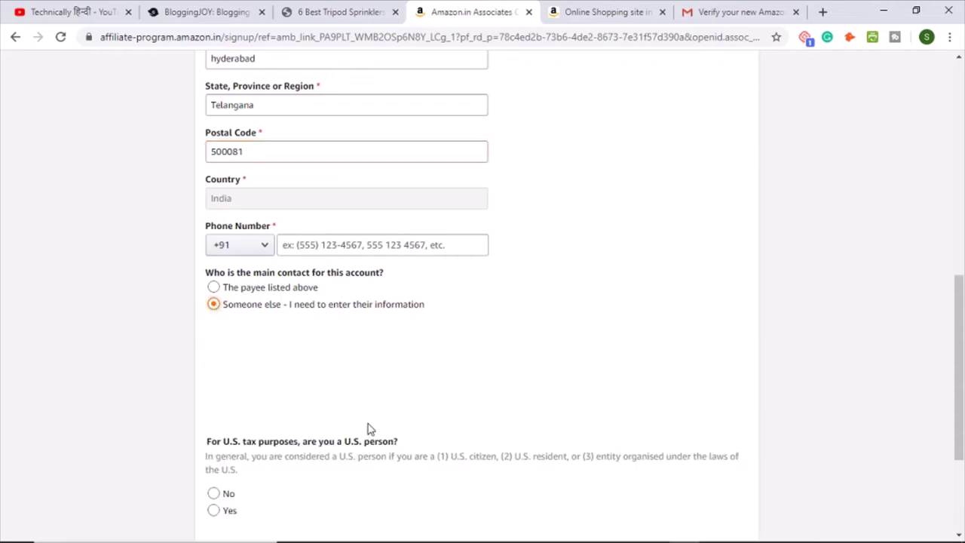
click(214, 286)
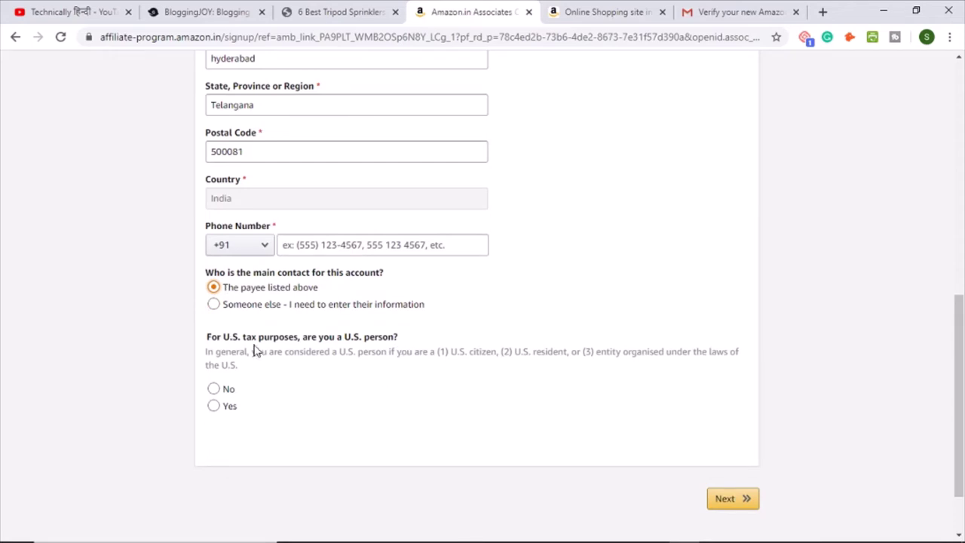
click(213, 389)
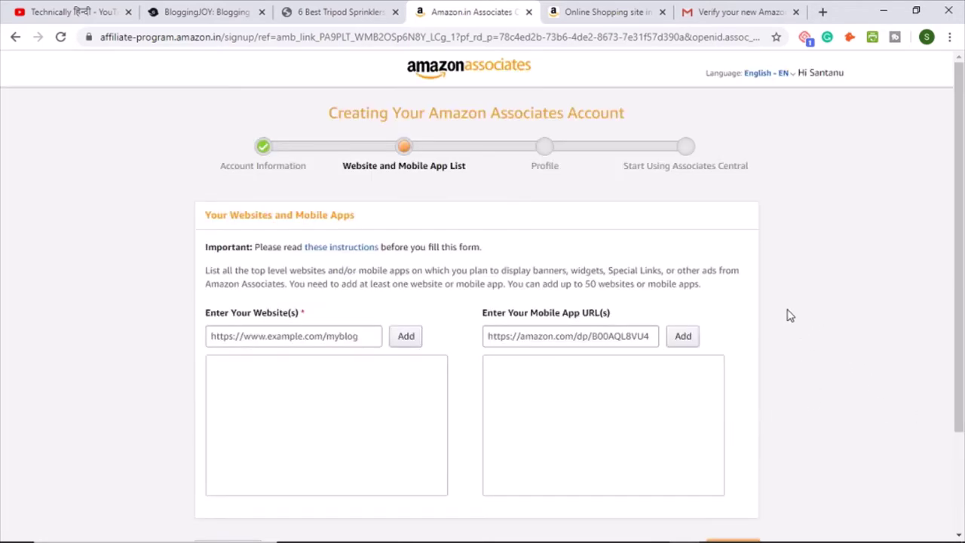
Step: Check the blog's domain name in its tab, then return to the Associates signup form
scroll(789, 315, down, 1)
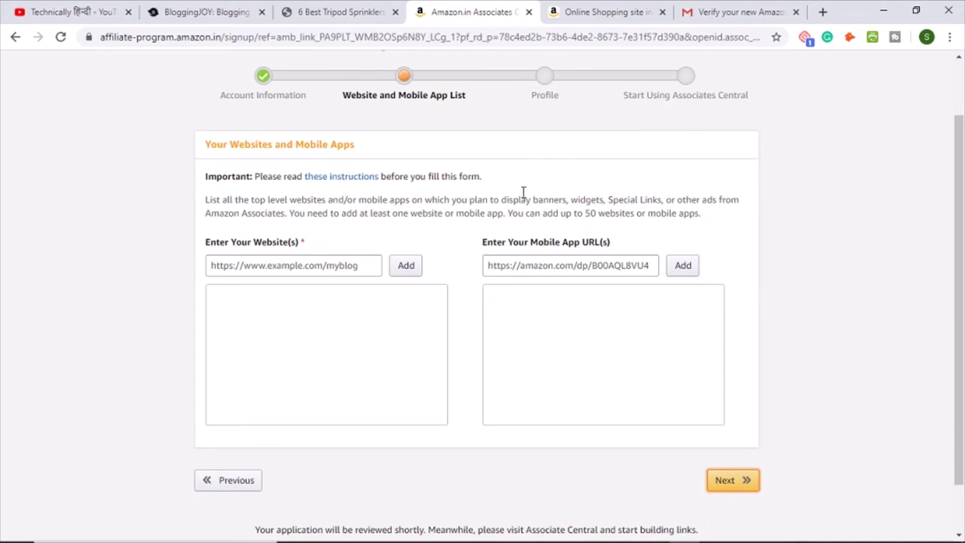
click(312, 11)
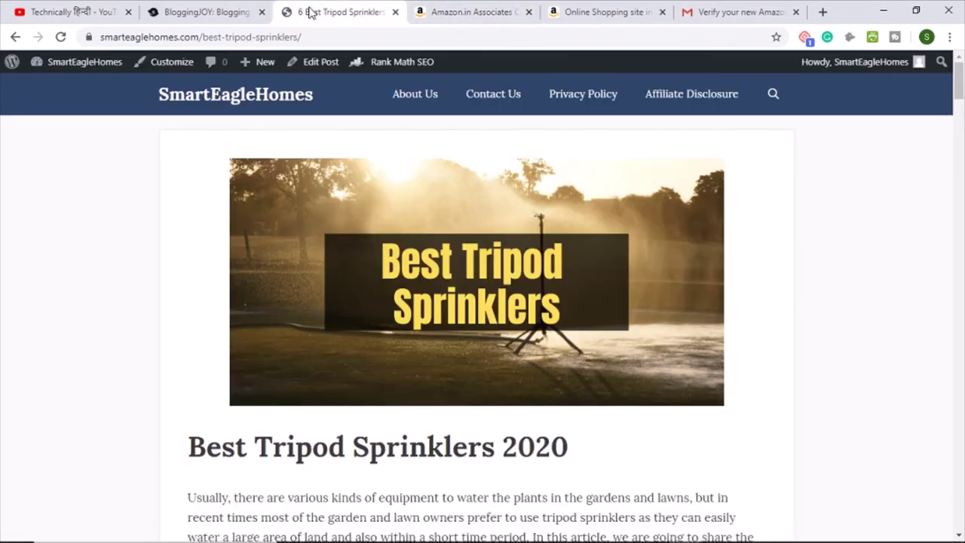
drag(198, 37, 97, 38)
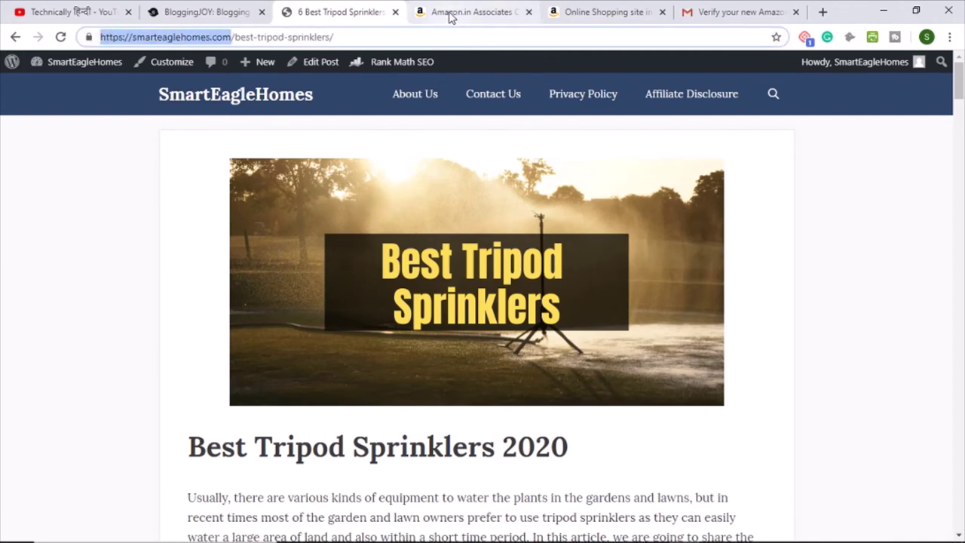
click(552, 15)
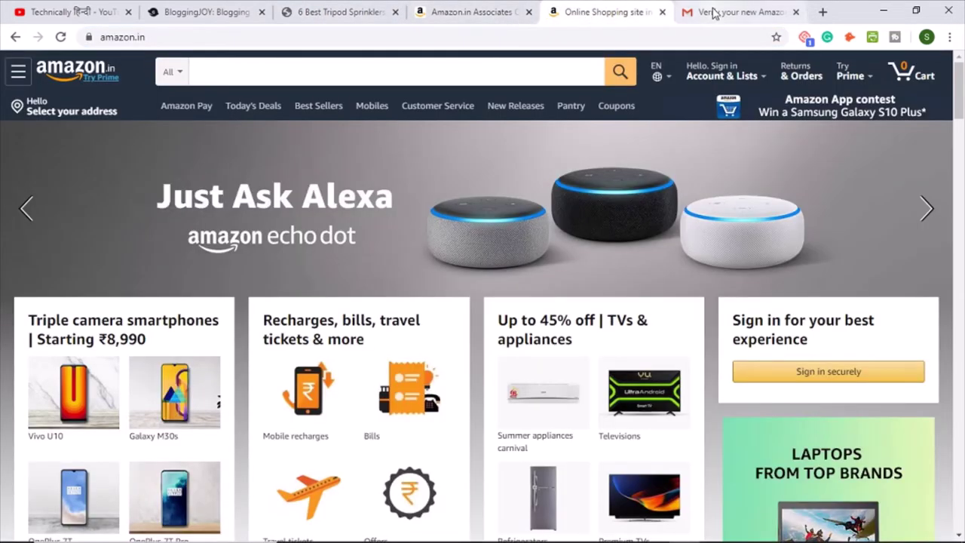
click(472, 13)
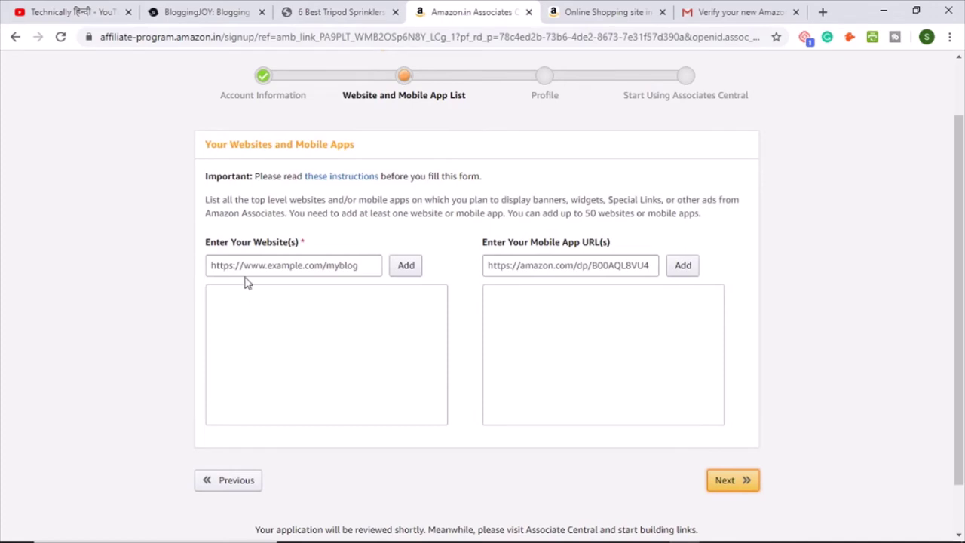
Step: Add vloggingbeast.com to the website list and continue to the Profile step
click(245, 267)
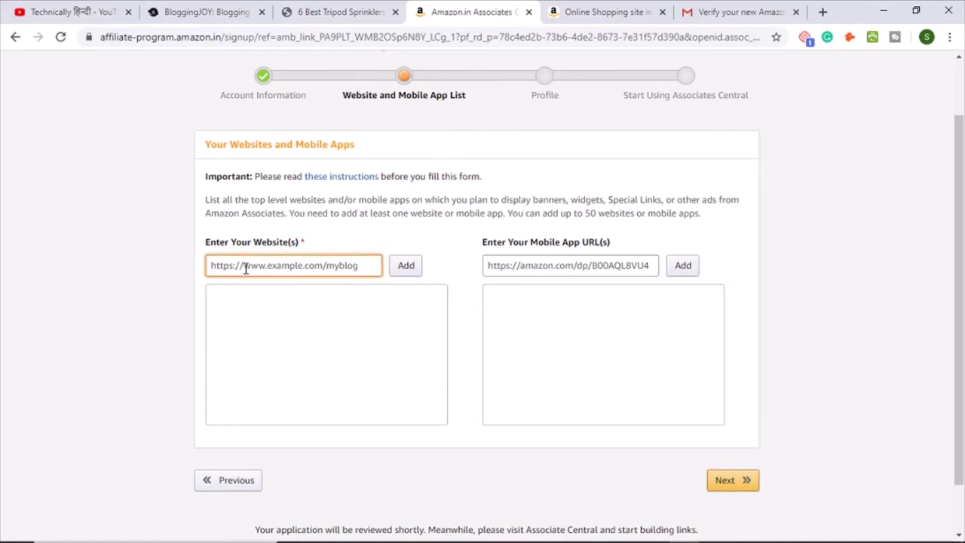
text(vloggingbeast)
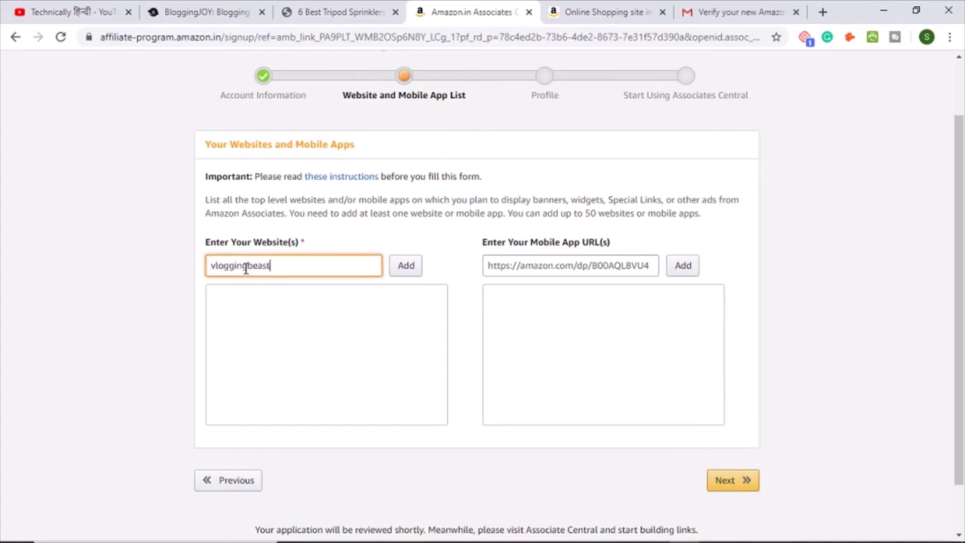
text(.com)
click(405, 269)
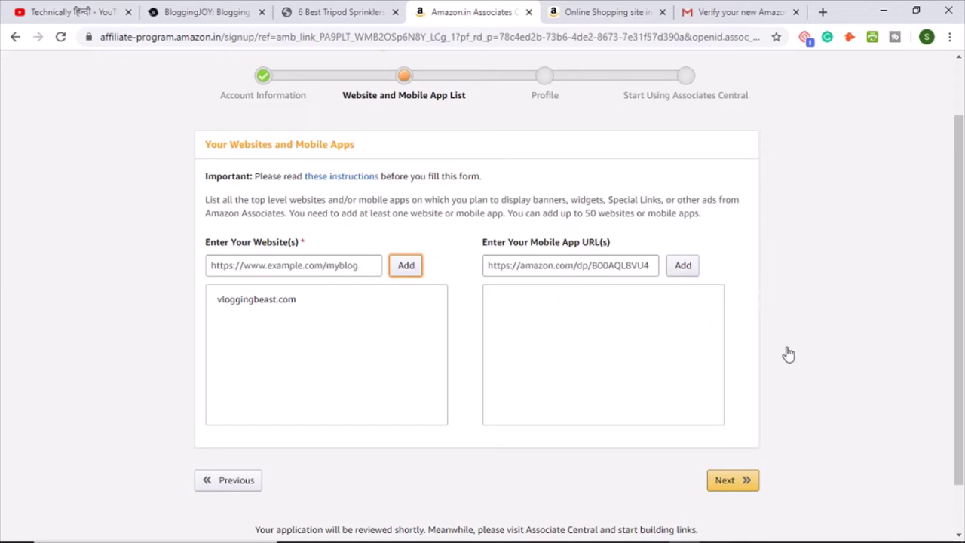
click(748, 488)
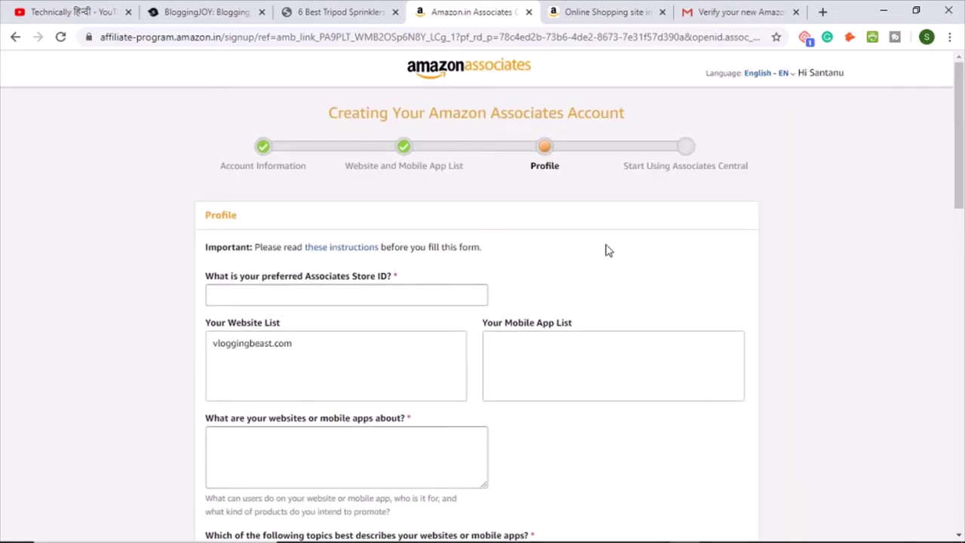
Step: Set Store ID vloggingbeast and describe the site as 'this website is all about gadgets & gears.'
scroll(607, 251, down, 2)
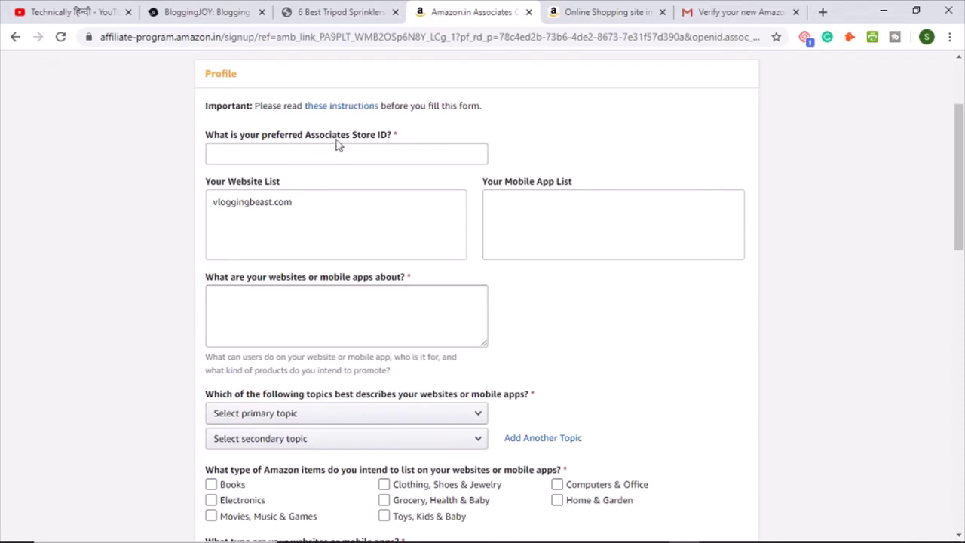
click(267, 155)
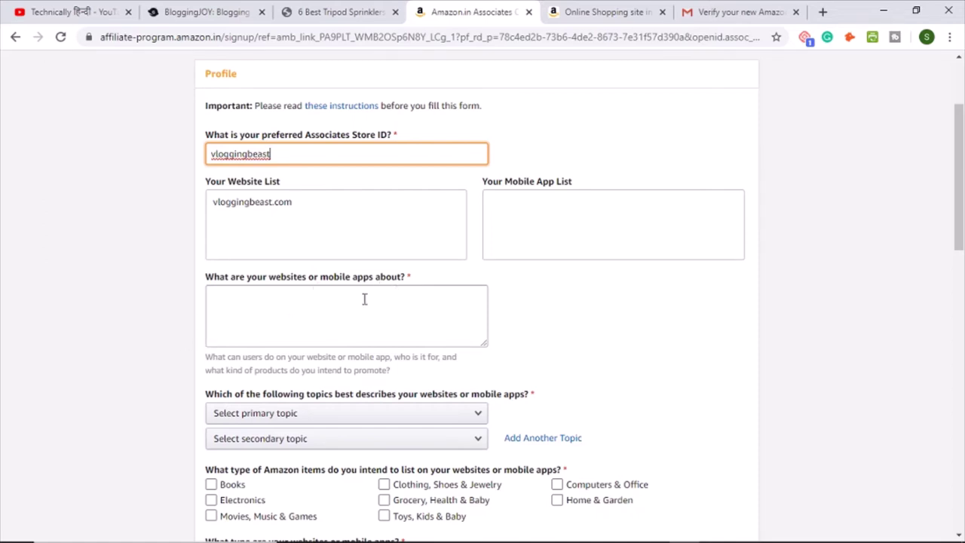
click(279, 309)
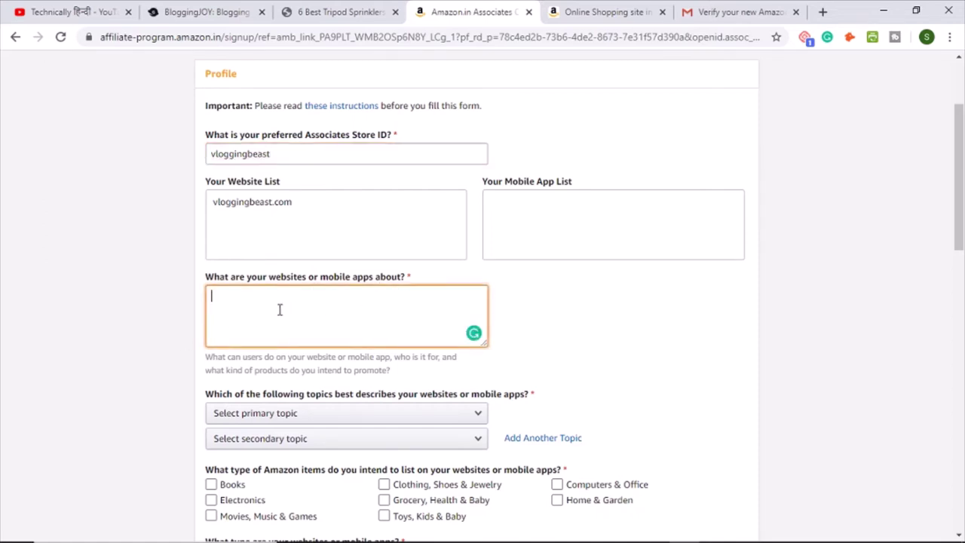
text(this website is all about gadgets & gears.)
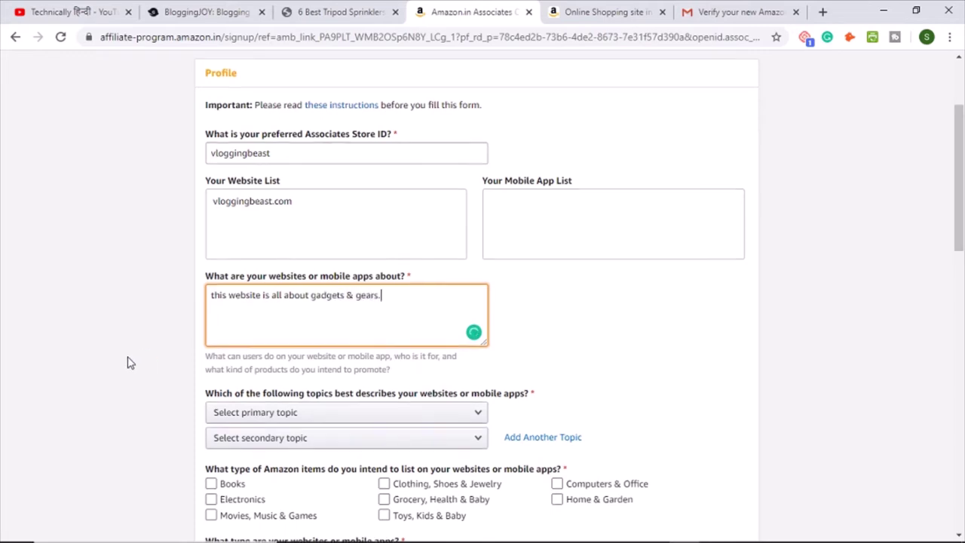
scroll(136, 360, down, 2)
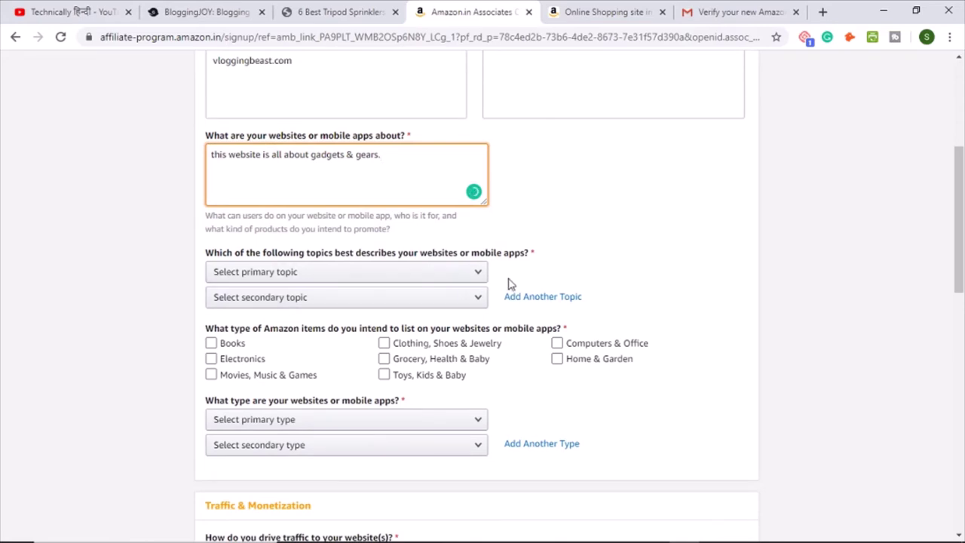
Step: Choose Computers/Software/Technology and Gaming as topics and tick Electronics as the item type
click(299, 278)
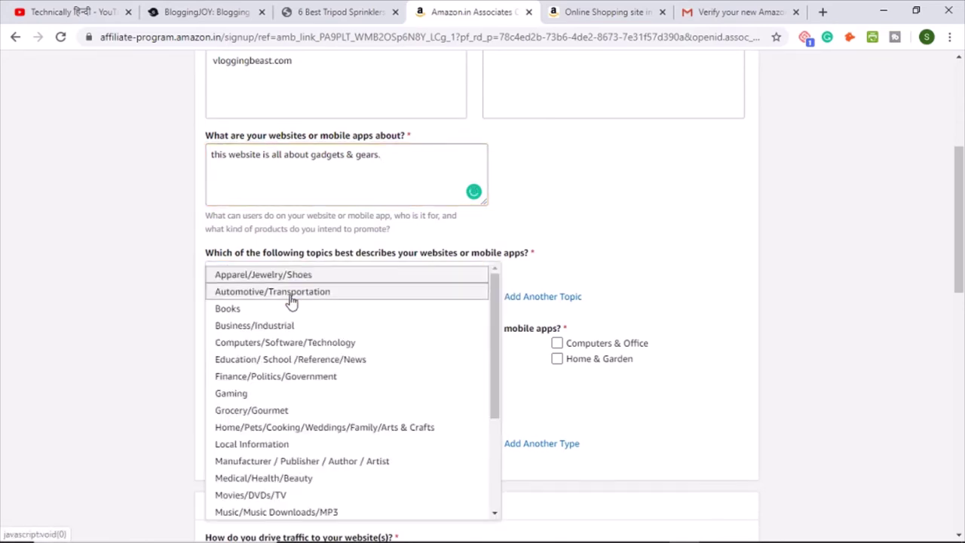
click(300, 344)
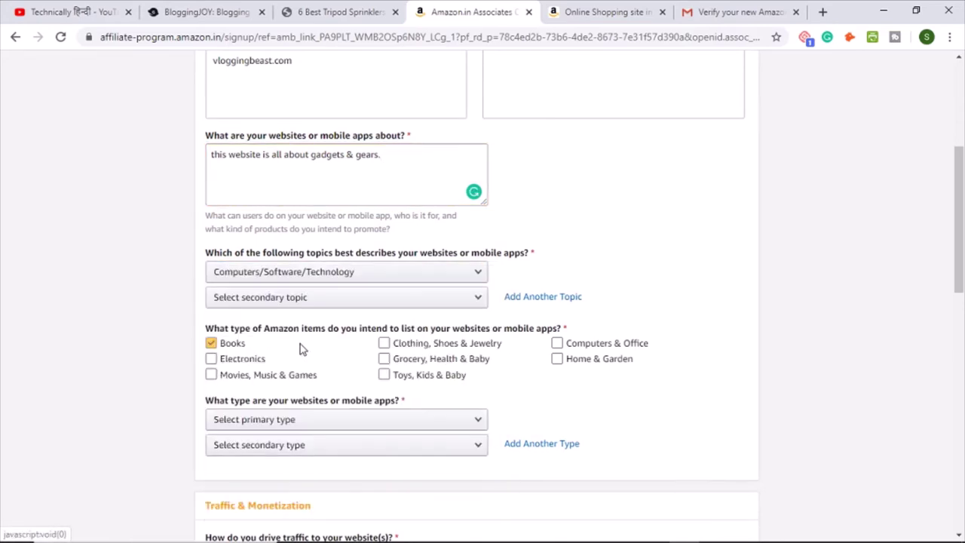
click(310, 305)
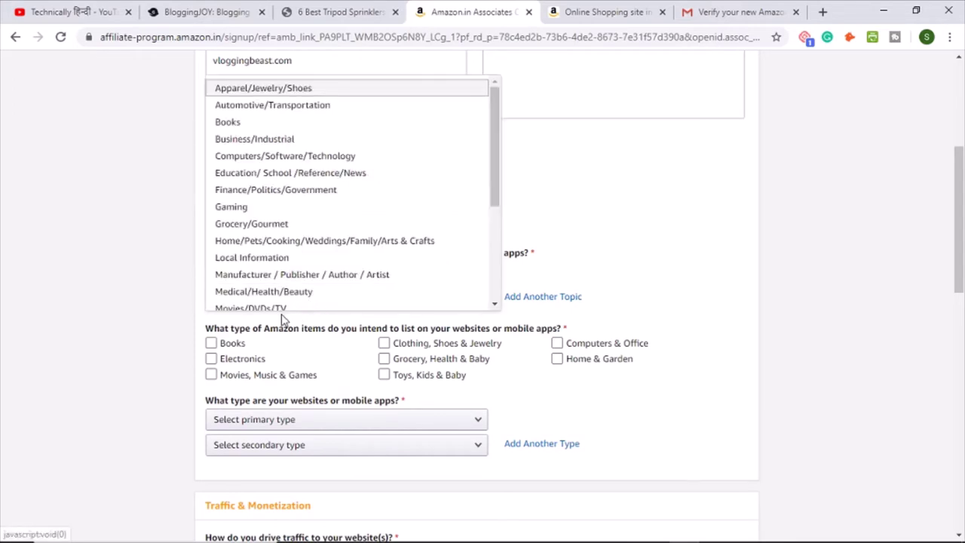
click(256, 209)
click(211, 359)
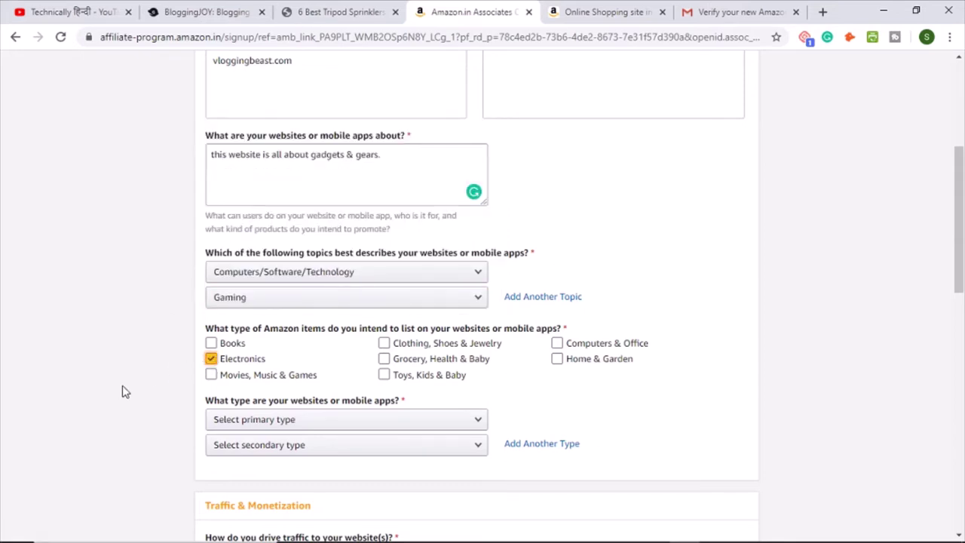
Step: Select A Blog as the primary website type and tick Paid Search as a traffic source
scroll(556, 392, down, 2)
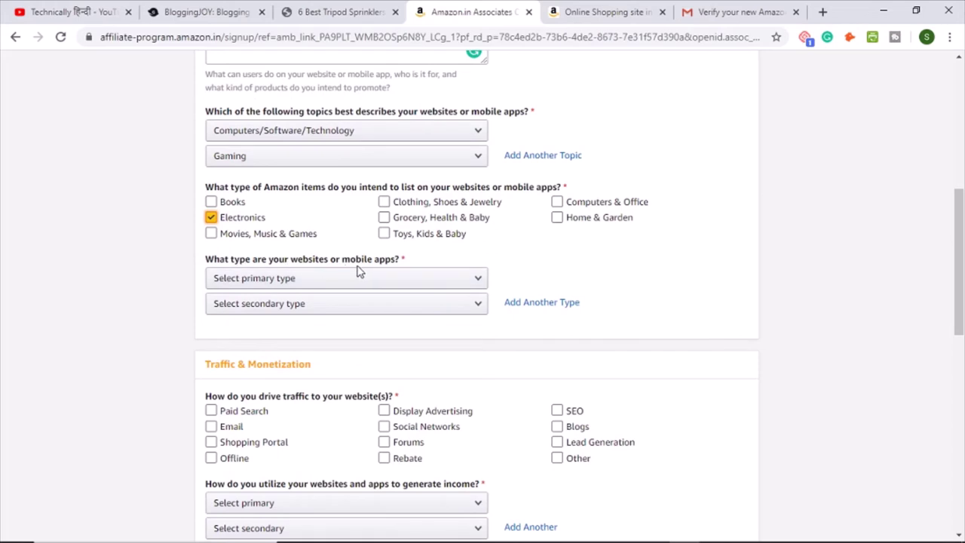
scroll(211, 294, down, 1)
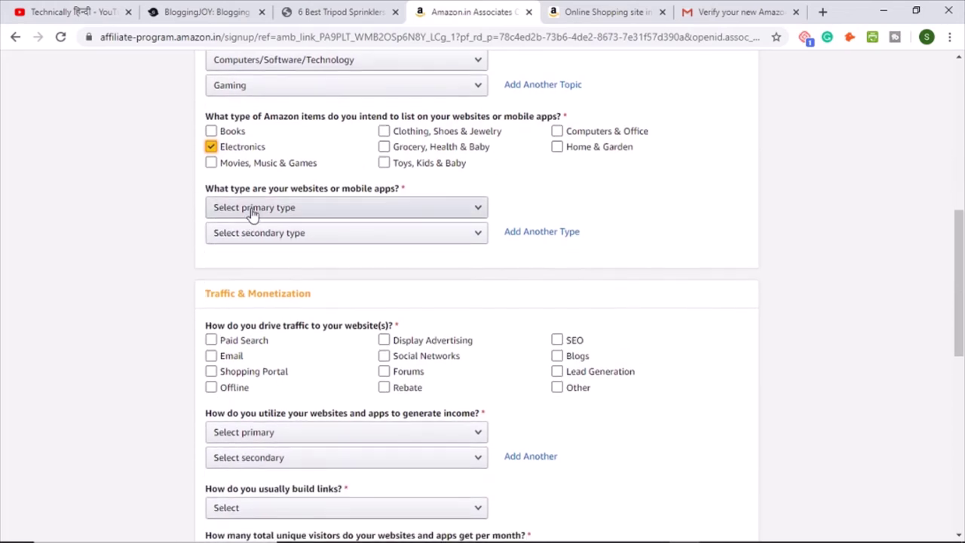
click(251, 214)
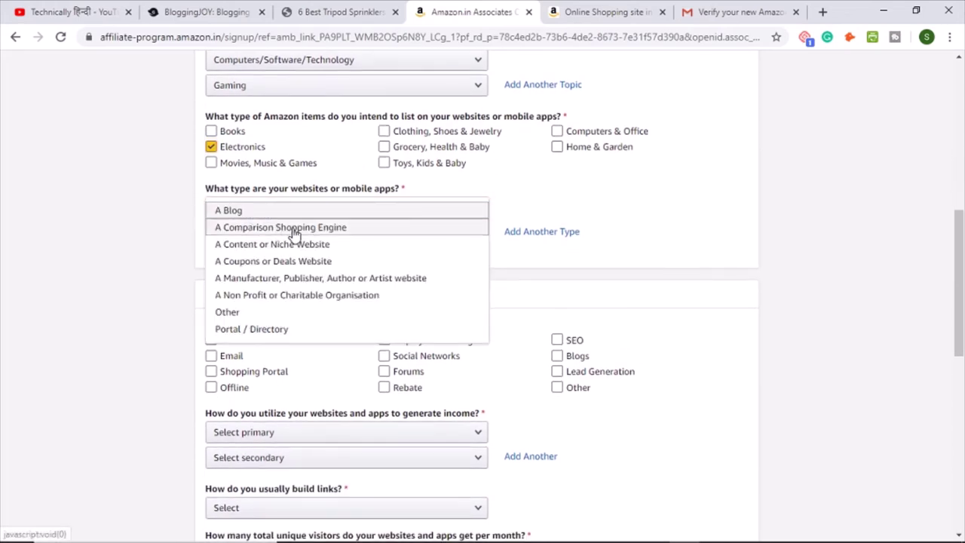
click(226, 212)
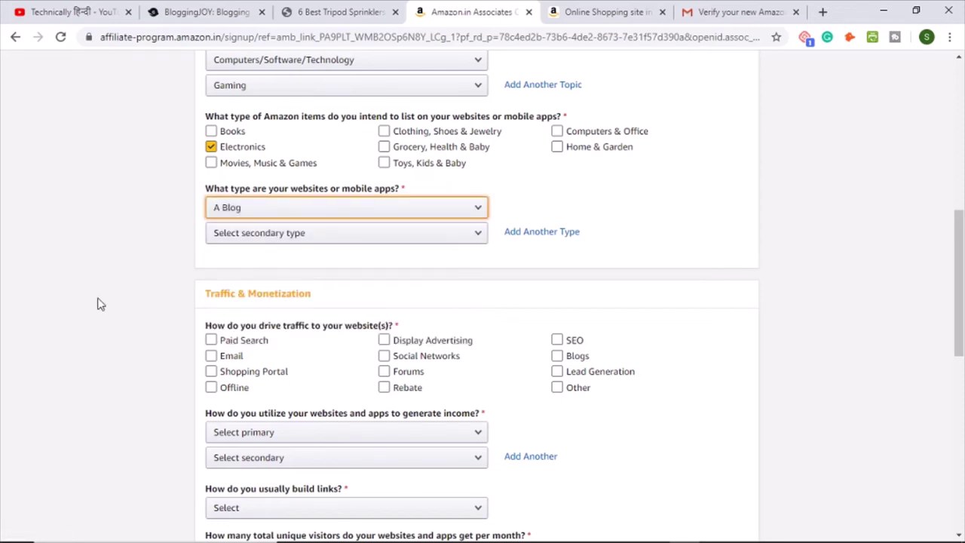
scroll(99, 304, down, 2)
click(244, 217)
Step: Tick Paid Search, Email, Shopping Portal, Display Advertising, Social Networks, Forums, SEO and Blogs
click(243, 217)
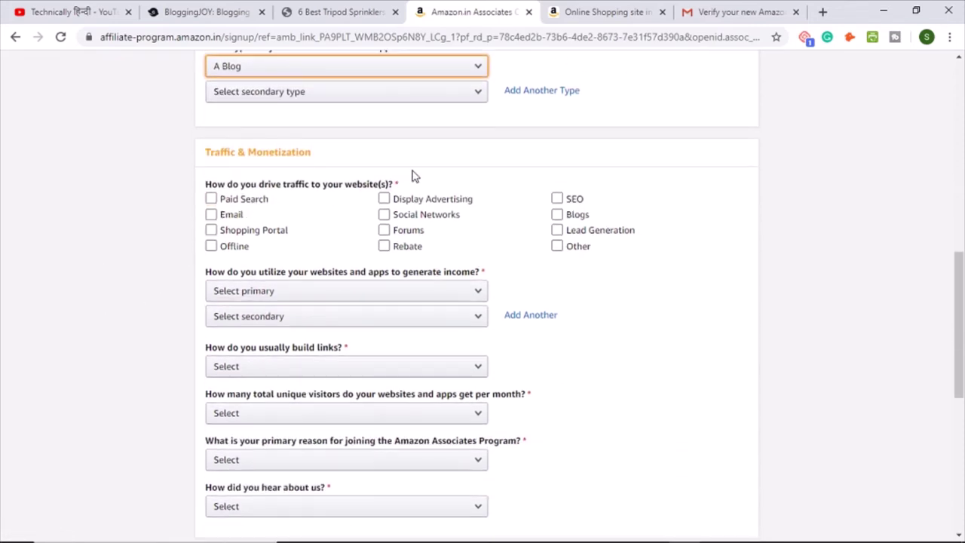
click(254, 202)
click(211, 214)
click(211, 230)
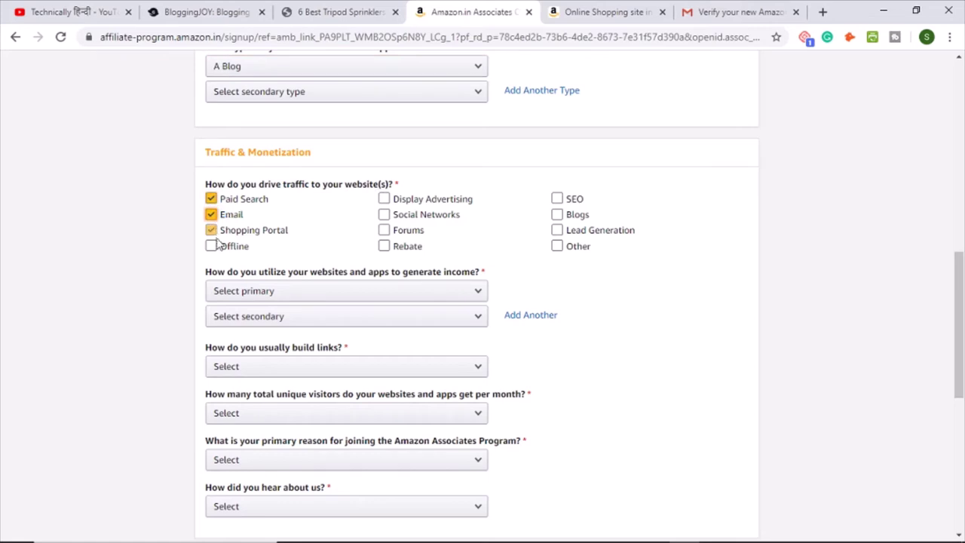
click(383, 199)
click(384, 215)
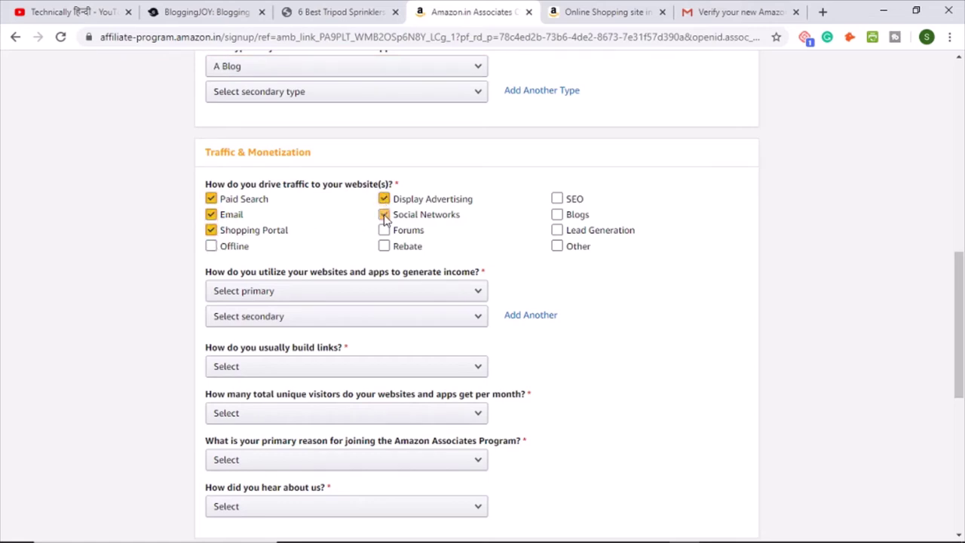
click(385, 230)
click(558, 199)
click(558, 215)
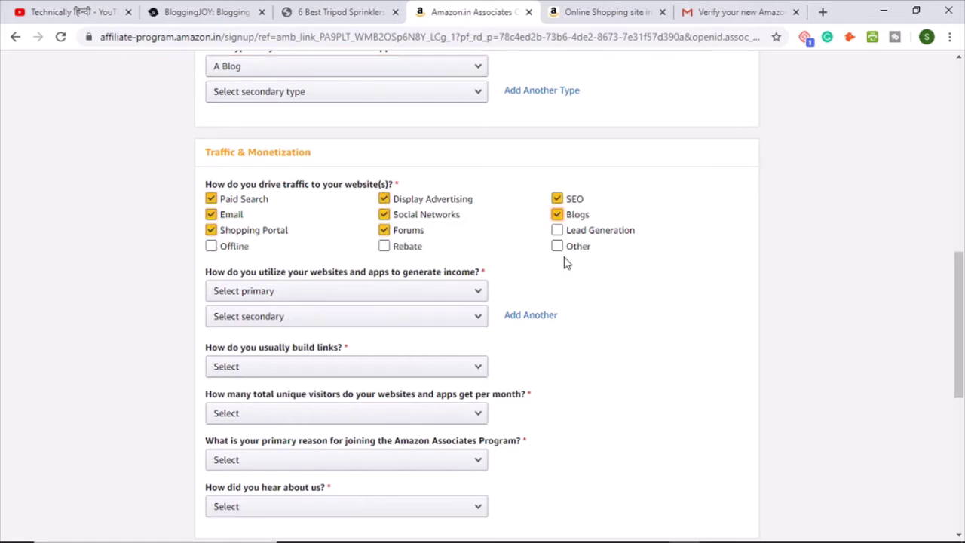
scroll(618, 319, down, 2)
scroll(637, 296, down, 1)
scroll(613, 297, up, 1)
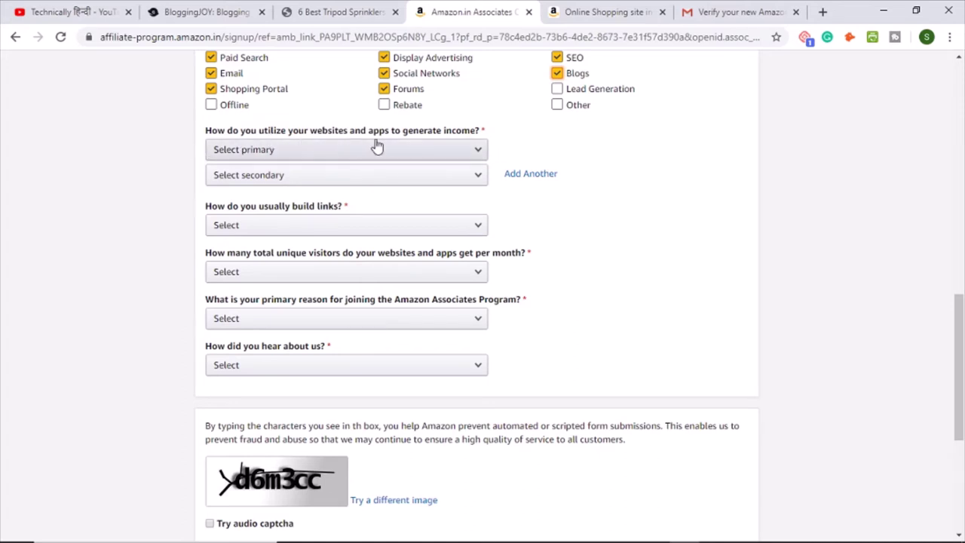
Step: Answer Amazon-only monetization, Content Management System link building and Less than 500 monthly visitors
click(305, 152)
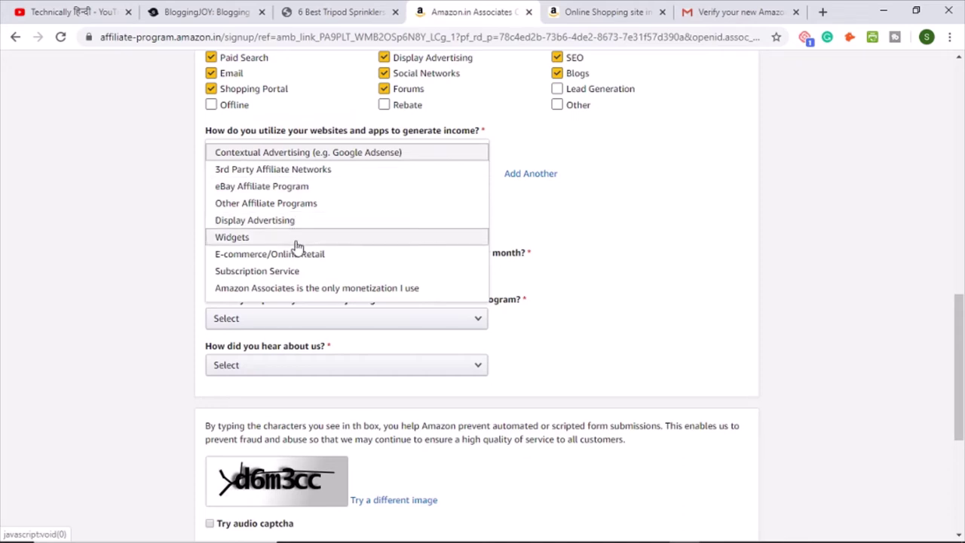
click(359, 291)
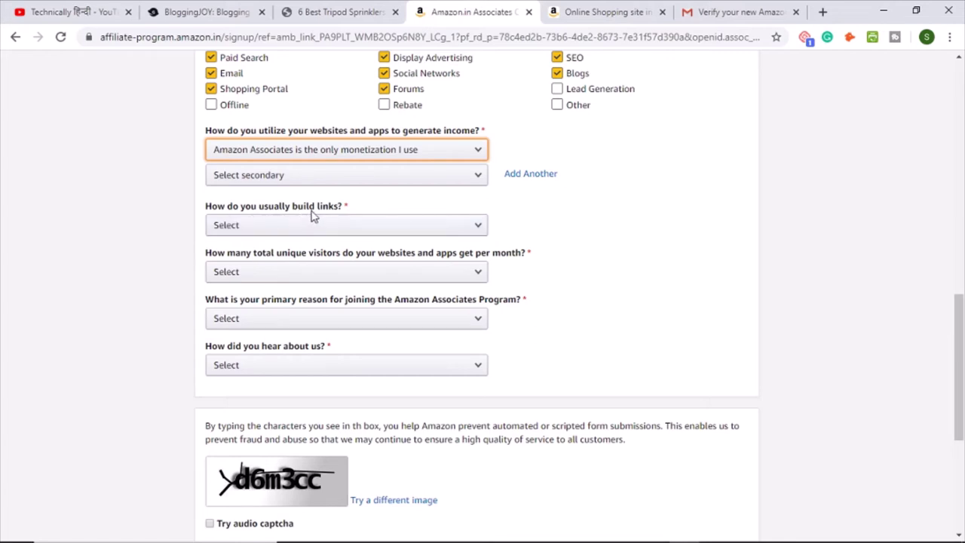
click(327, 231)
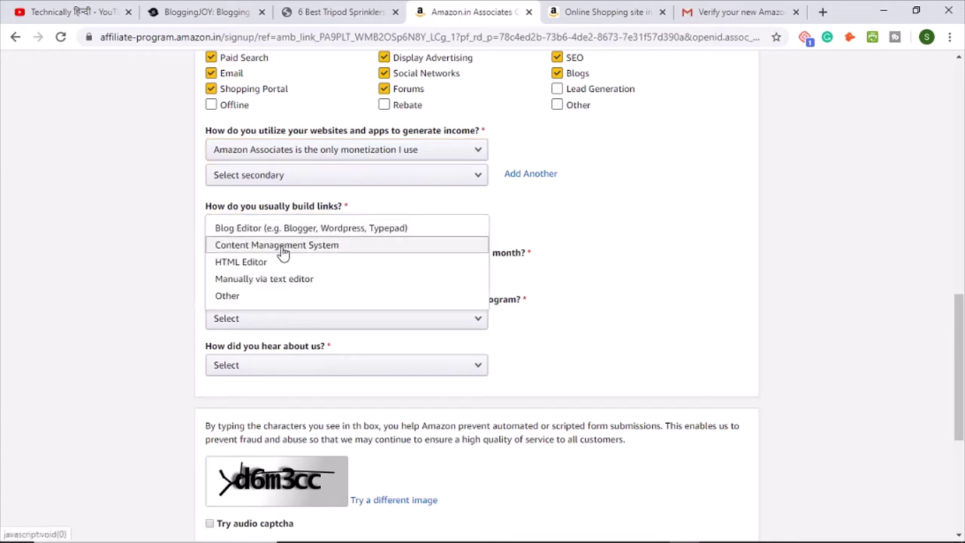
click(282, 247)
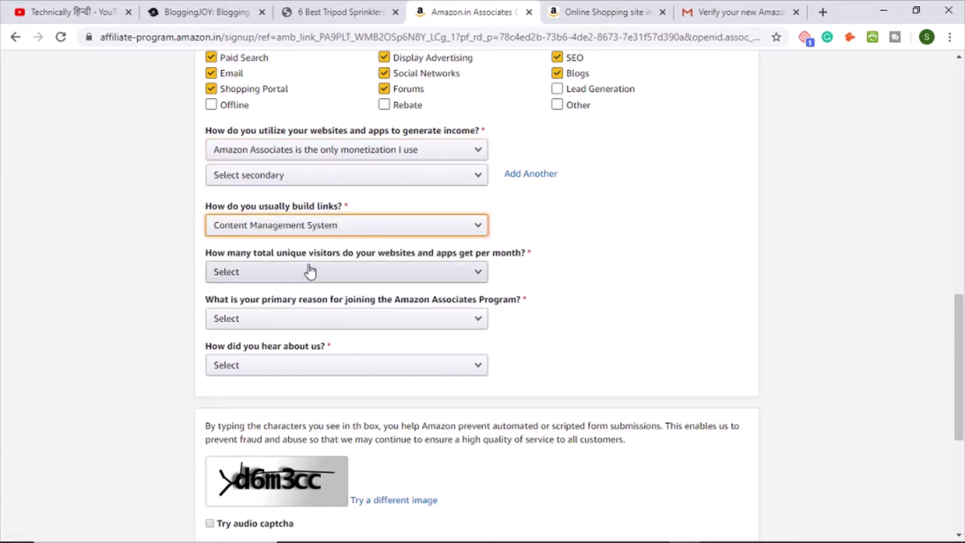
click(333, 271)
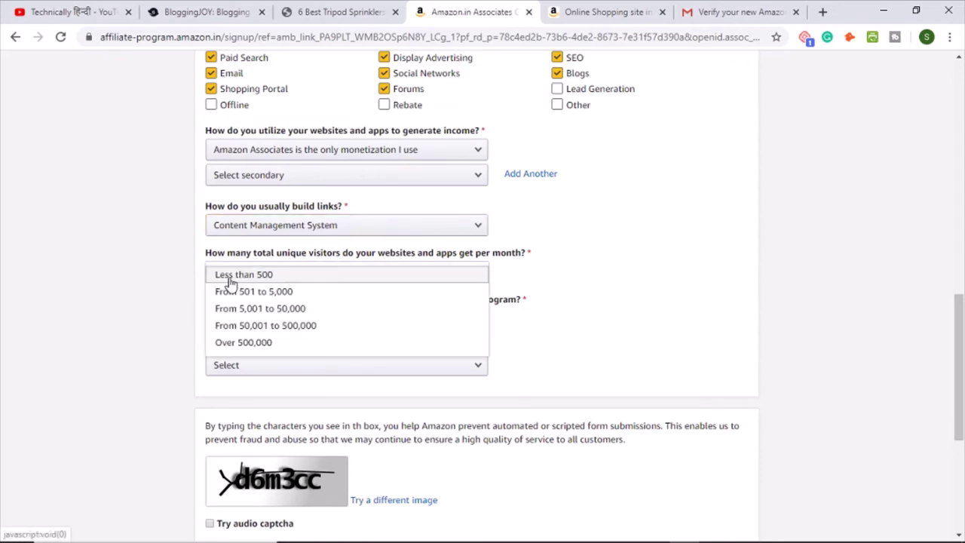
click(263, 277)
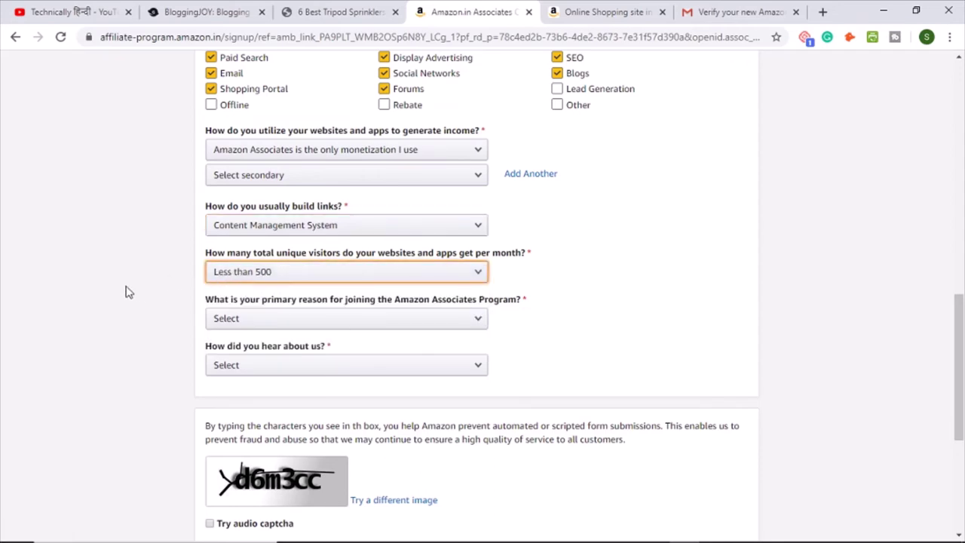
scroll(128, 292, down, 2)
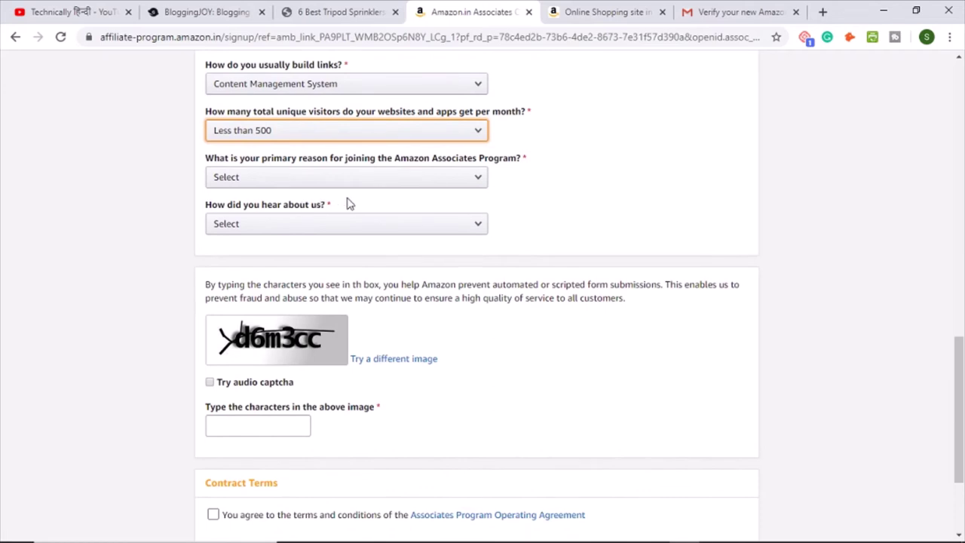
Step: Give Useful Content for my Site as join reason and Word of Mouth as referral
click(269, 179)
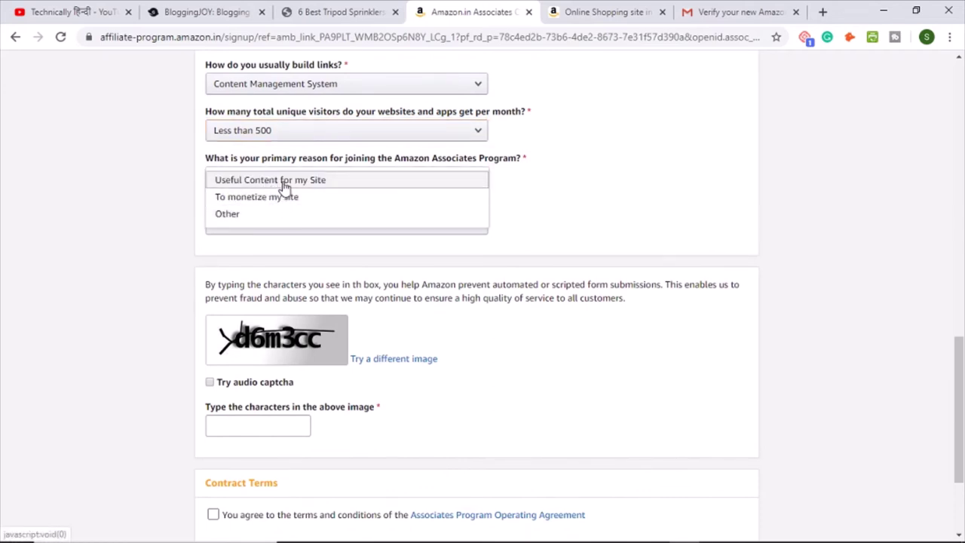
click(285, 185)
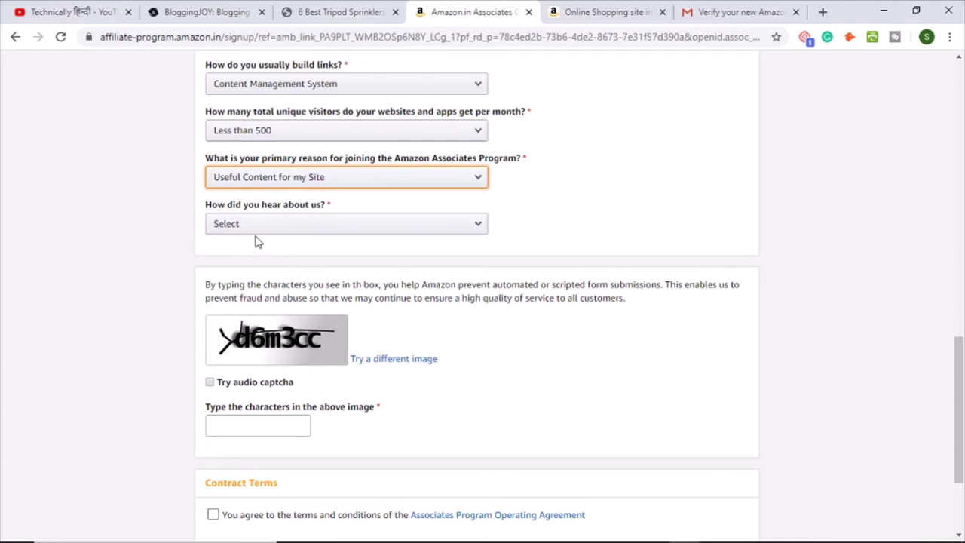
click(331, 226)
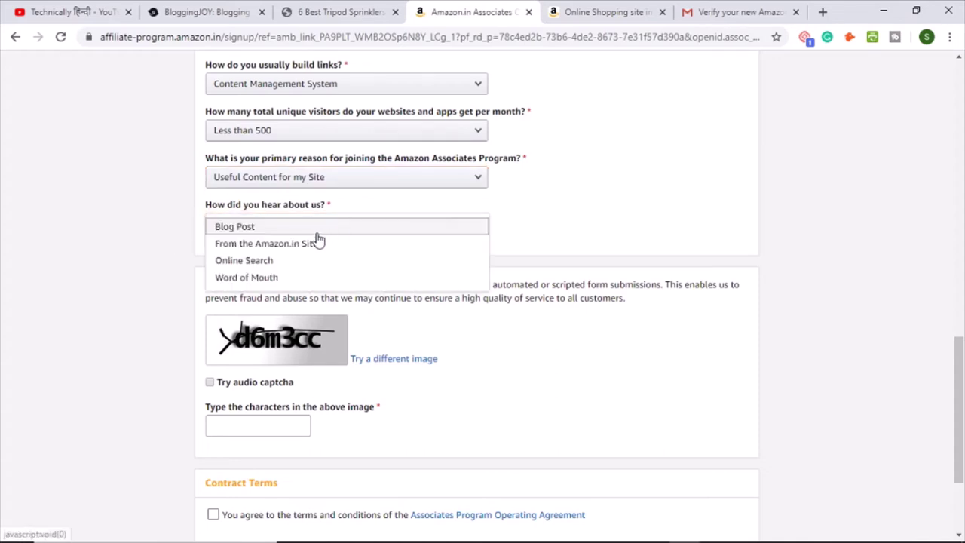
click(285, 277)
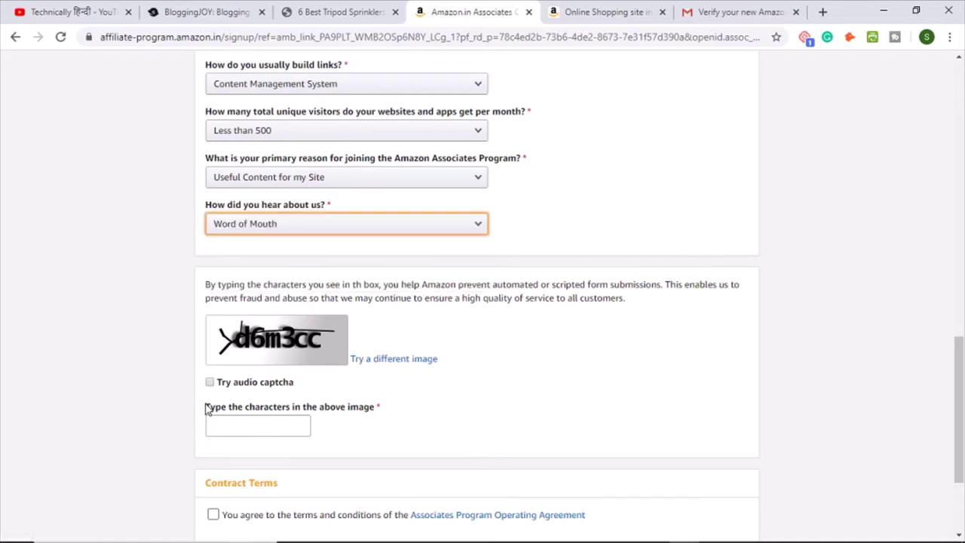
Step: Enter the captcha, accept the Operating Agreement and submit the Associates application
click(235, 423)
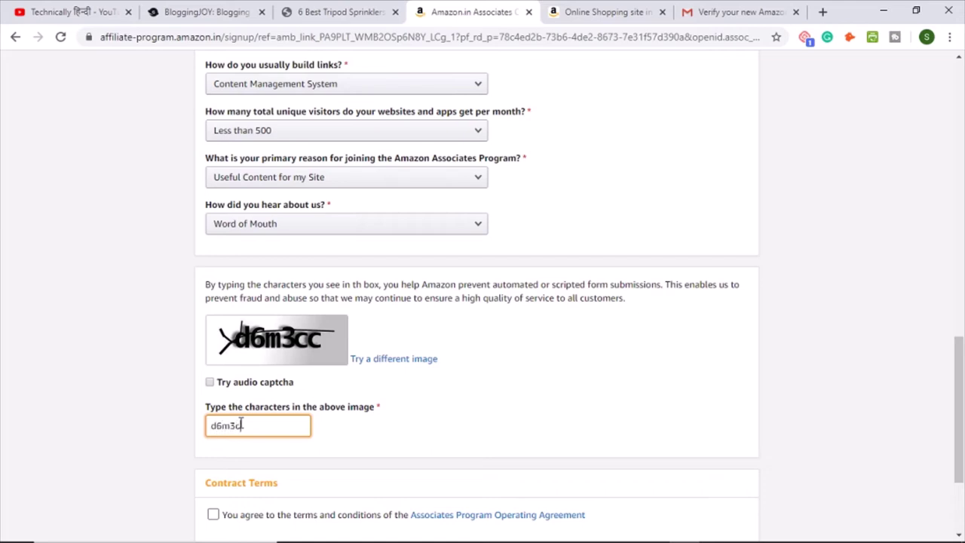
text(d6m3cc)
scroll(109, 417, down, 2)
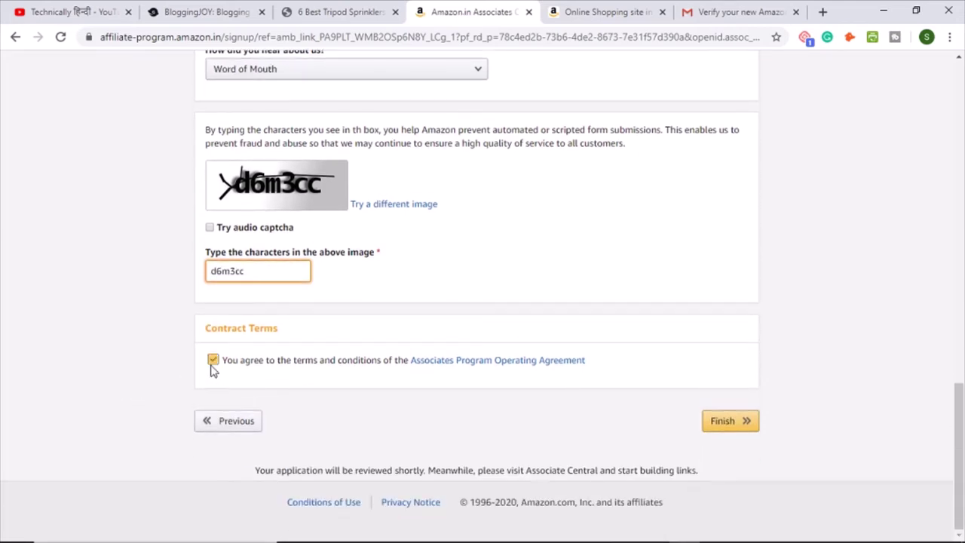
click(213, 360)
click(722, 422)
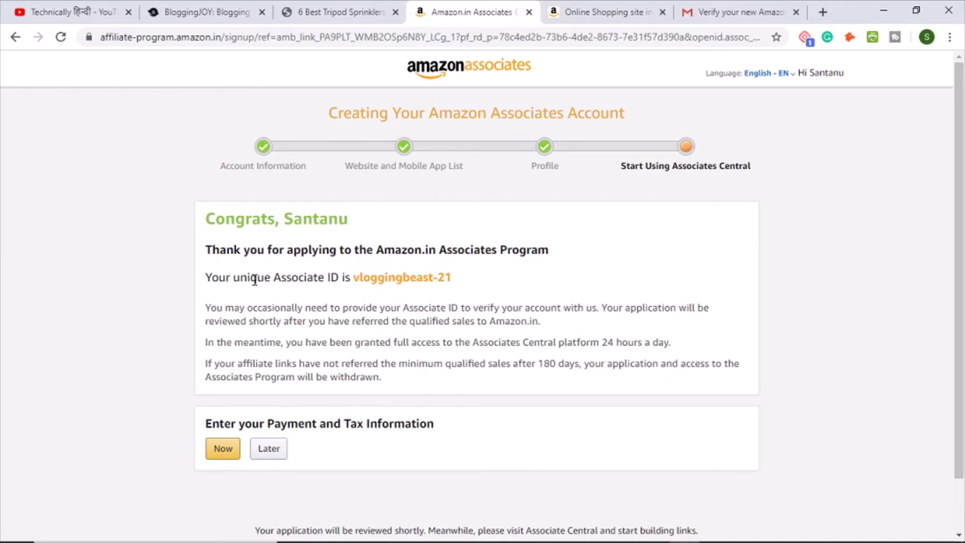
Step: Highlight the newly assigned Associate ID on the congratulations page to note it
drag(355, 278, 455, 282)
click(451, 312)
drag(354, 278, 478, 286)
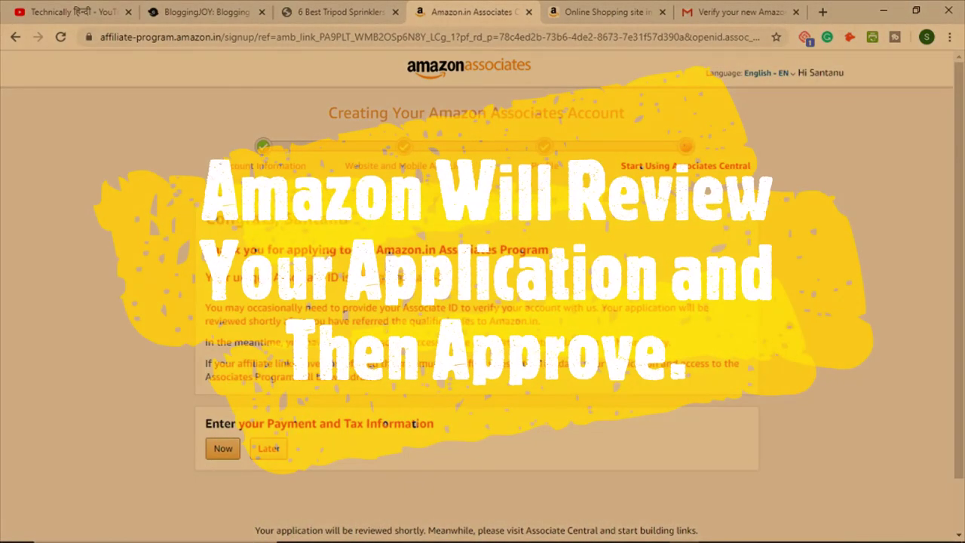
scroll(391, 349, down, 1)
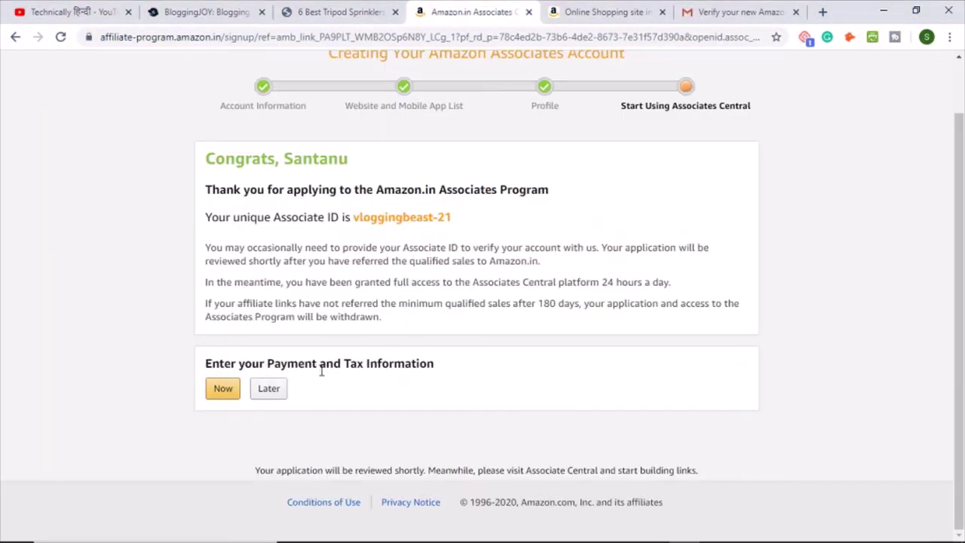
Step: Postpone payment and tax details with Later and dismiss the home page's welcome tour
click(273, 395)
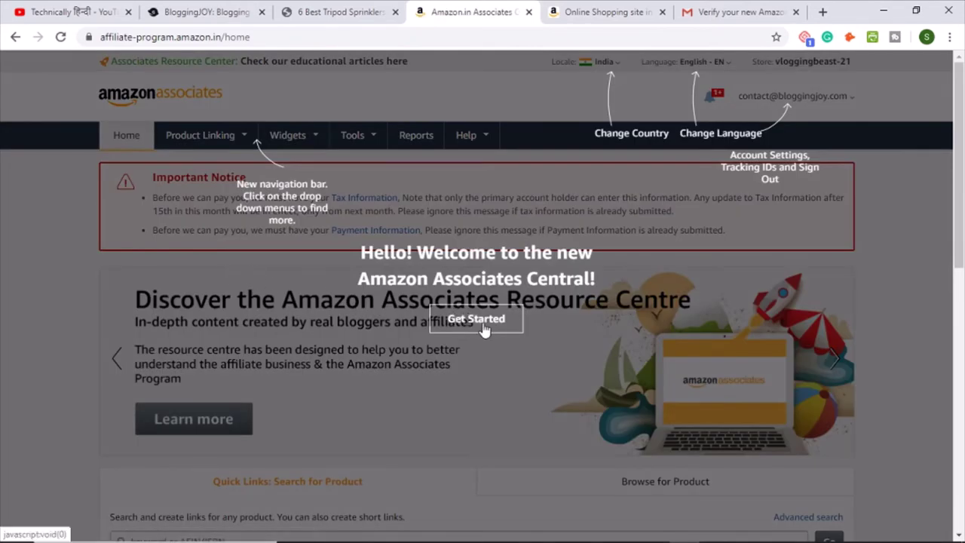
click(479, 323)
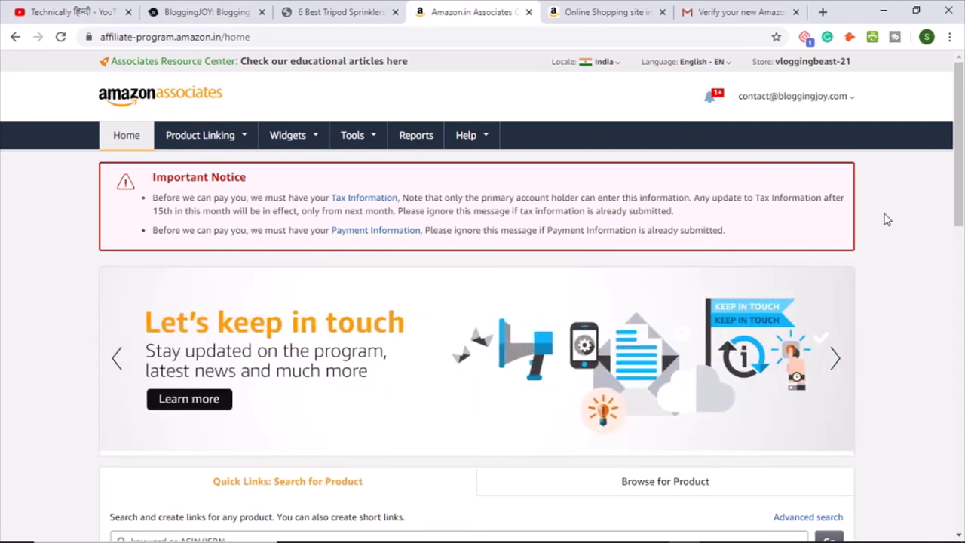
click(606, 13)
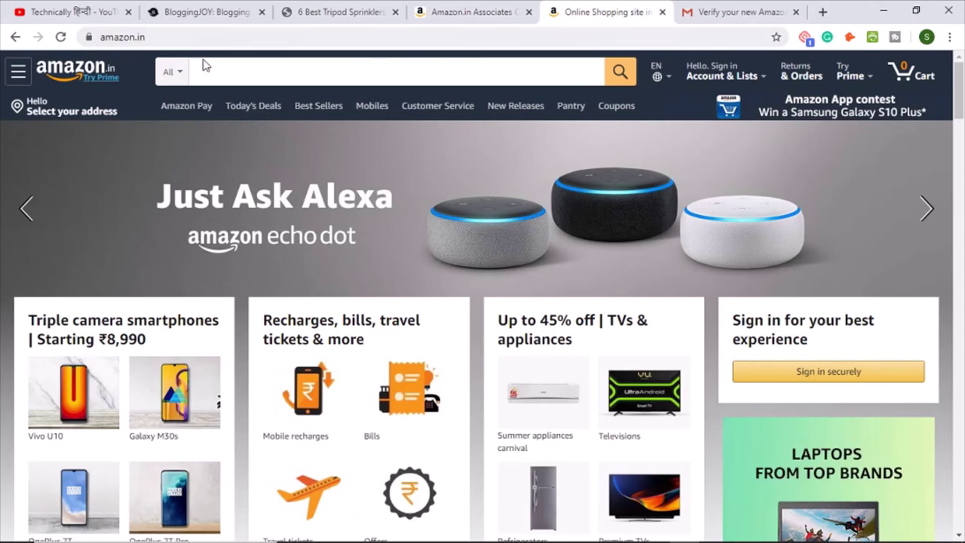
Step: Reload amazon.in to show the SiteStripe bar, then open the first Today's Deals phone
click(60, 37)
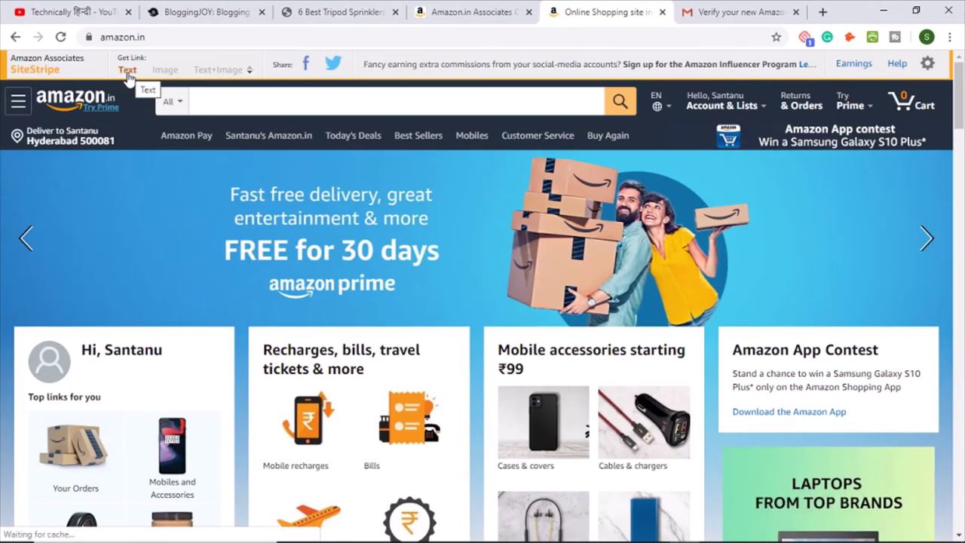
scroll(471, 270, down, 1)
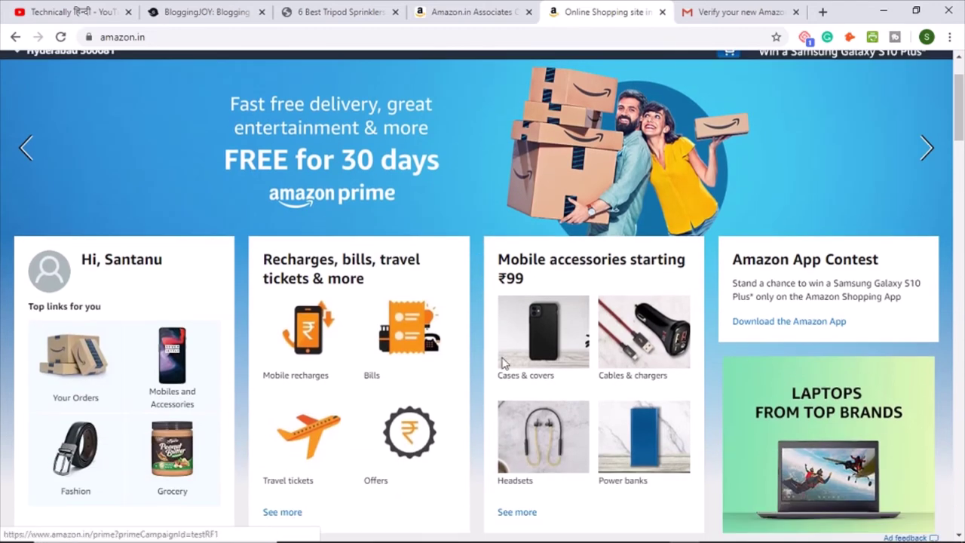
scroll(717, 349, down, 6)
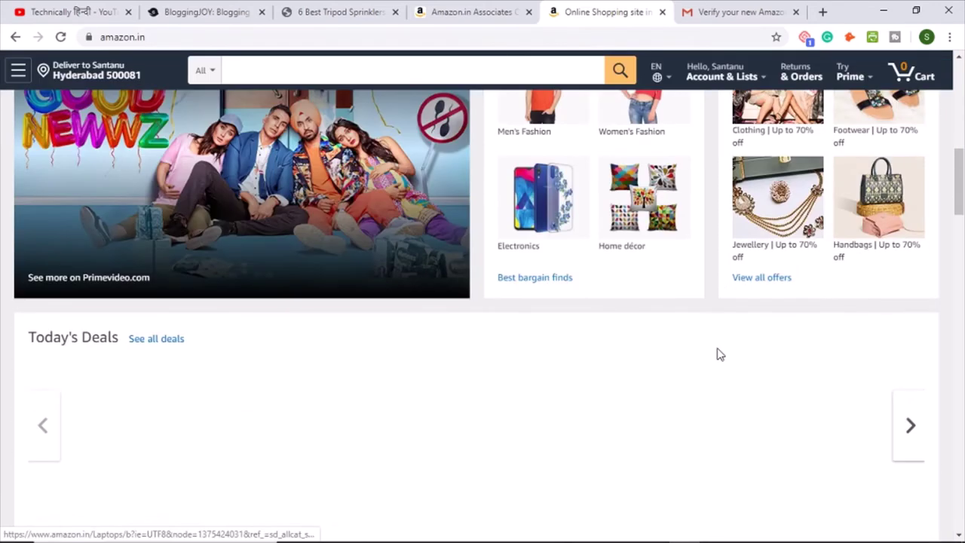
scroll(717, 352, up, 2)
scroll(717, 355, down, 4)
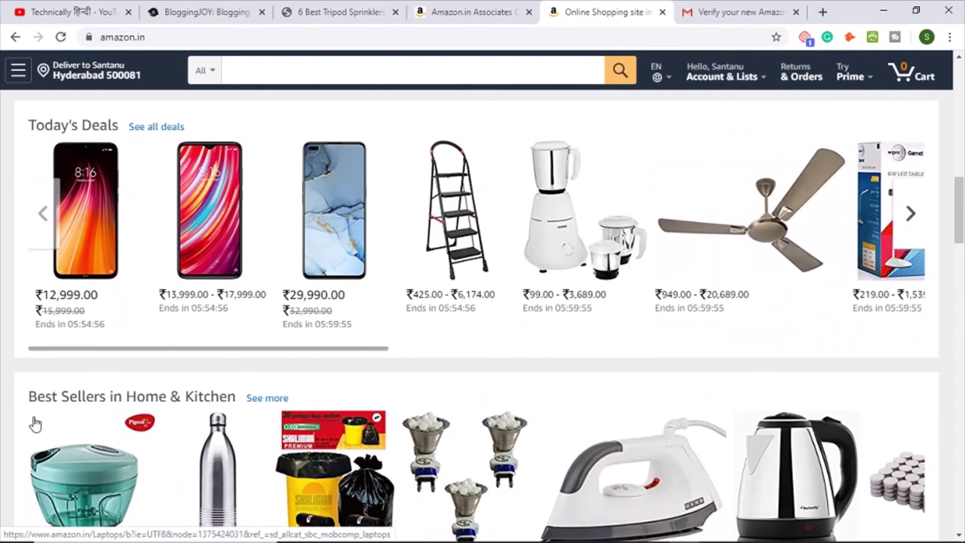
click(102, 217)
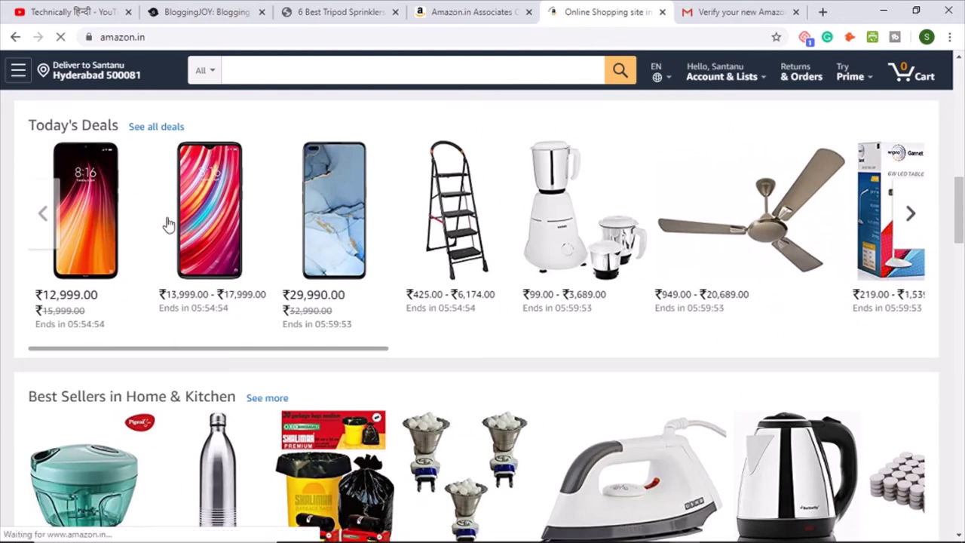